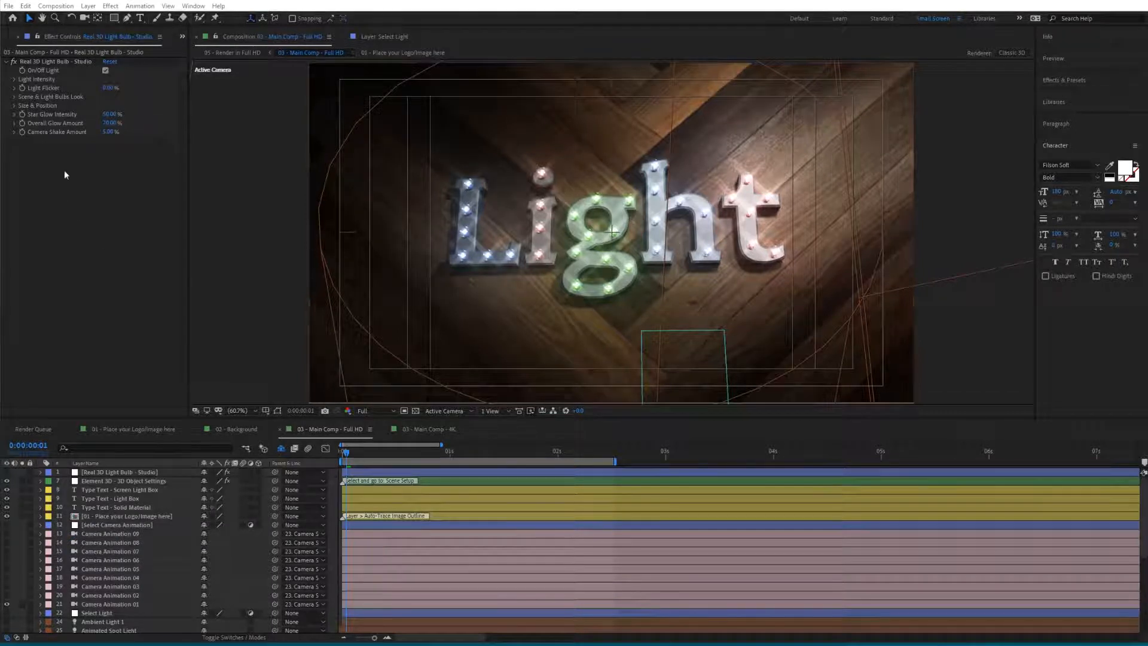
# - Replace the Plaster-Diffuse.jpg layer with WoodPlanks - Diffuse.tif from the Wood Planks - Texture folder
pyautogui.click(9, 41)
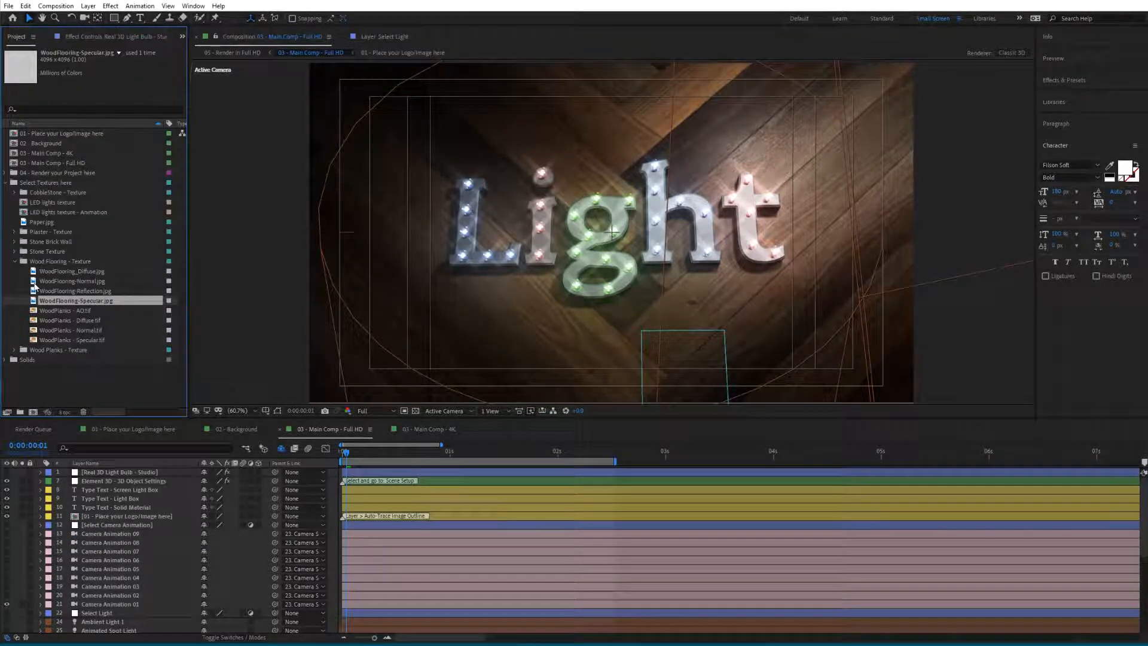
pyautogui.scroll(-6, 134, 583)
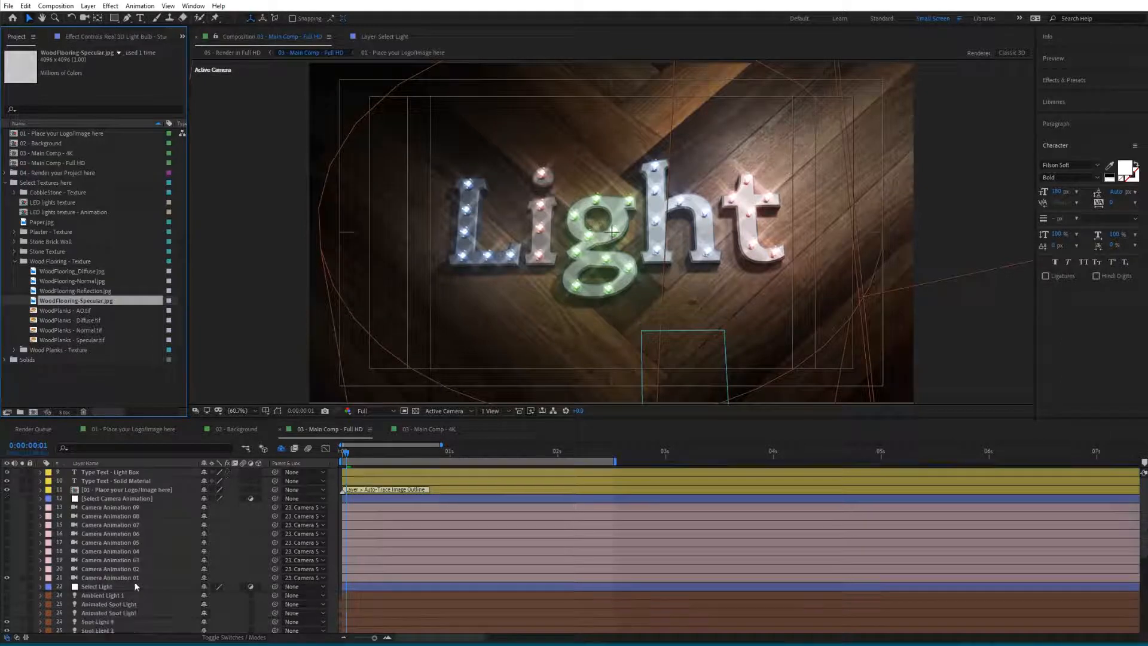
pyautogui.click(107, 549)
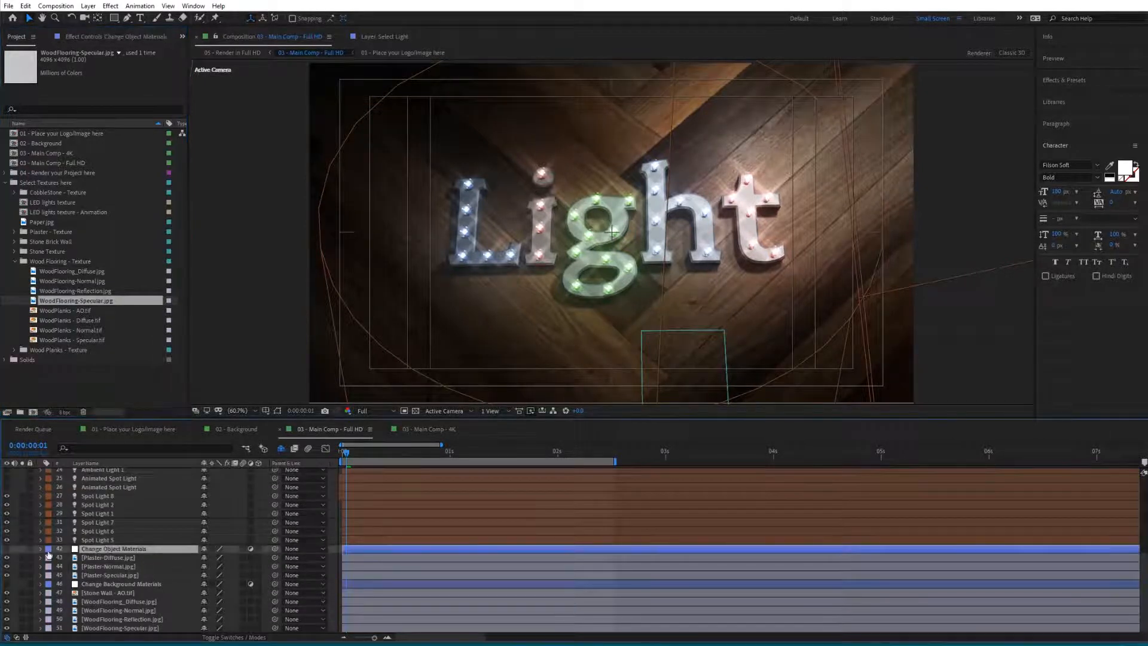
pyautogui.click(95, 559)
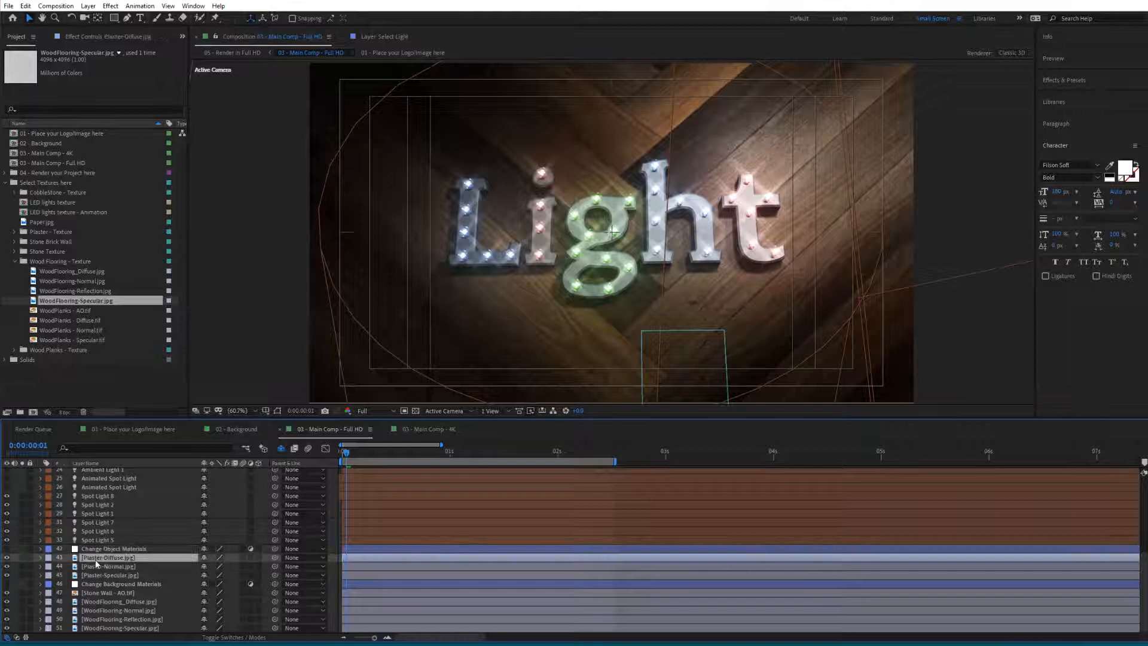
pyautogui.click(15, 261)
pyautogui.click(17, 270)
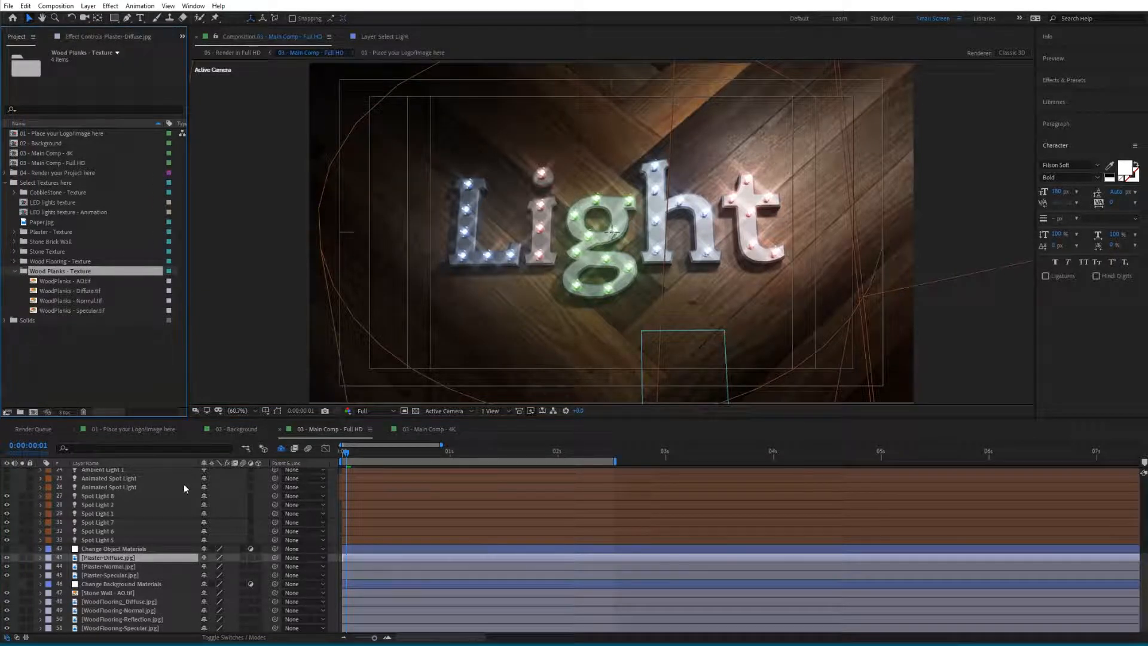
pyautogui.click(63, 294)
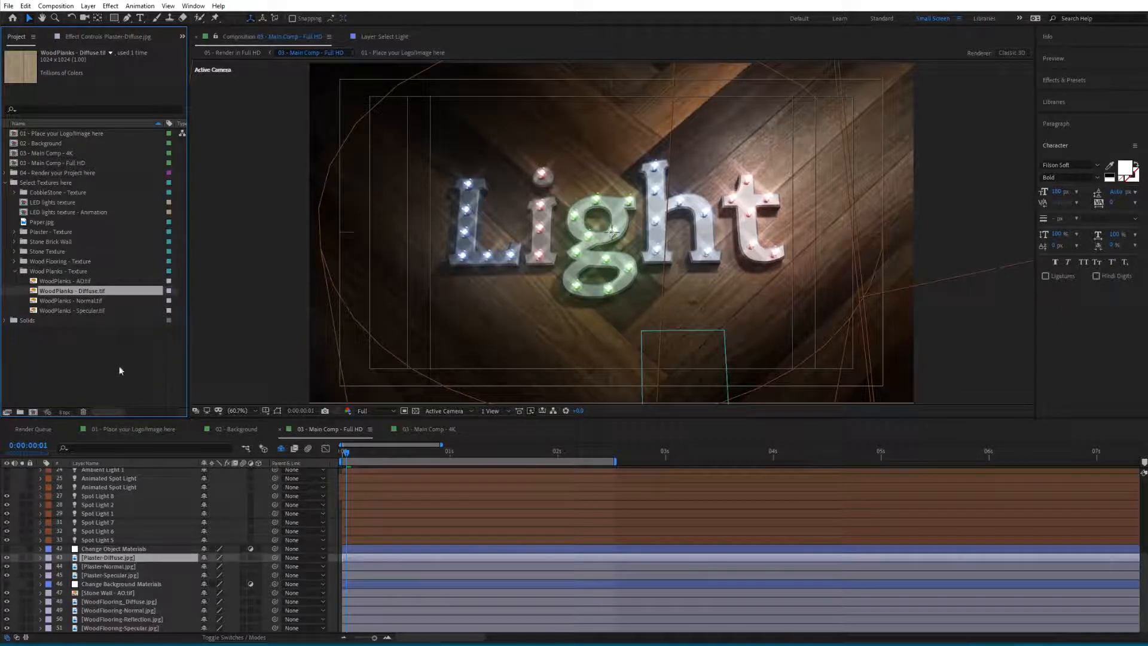
pyautogui.moveTo(78, 295); pyautogui.dragTo(120, 556)
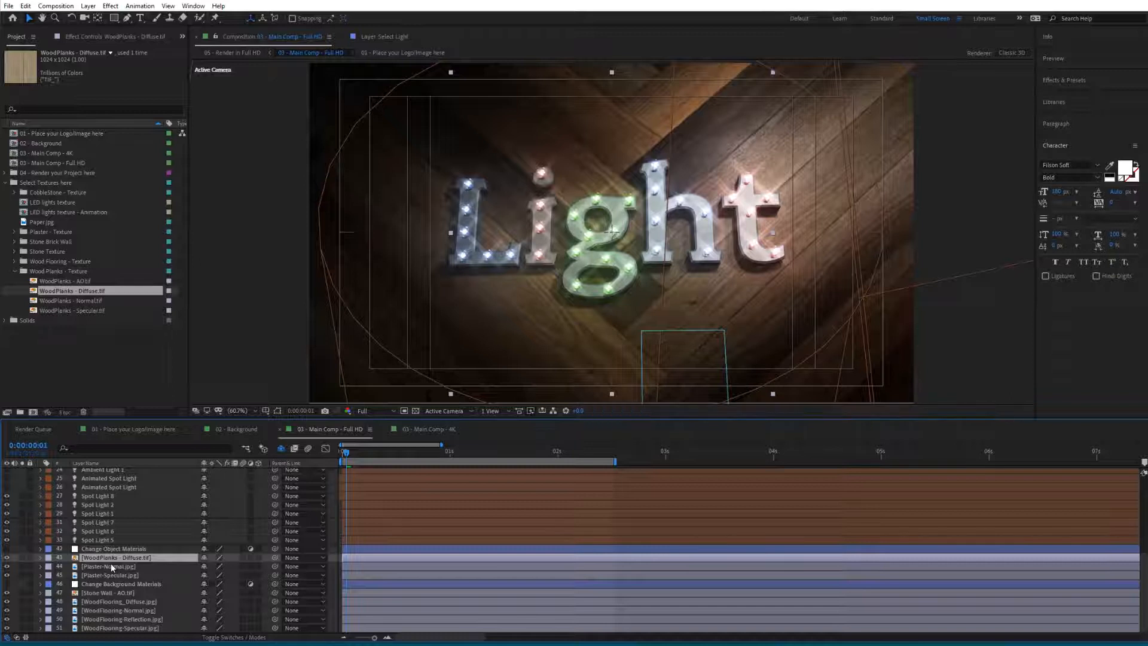
# - Replace the Plaster-Normal and Plaster-Specular layers with WoodPlanks - Normal.tif and WoodPlanks - Specular.tif, then collapse the texture folders
pyautogui.click(110, 565)
pyautogui.moveTo(55, 300); pyautogui.dragTo(110, 563)
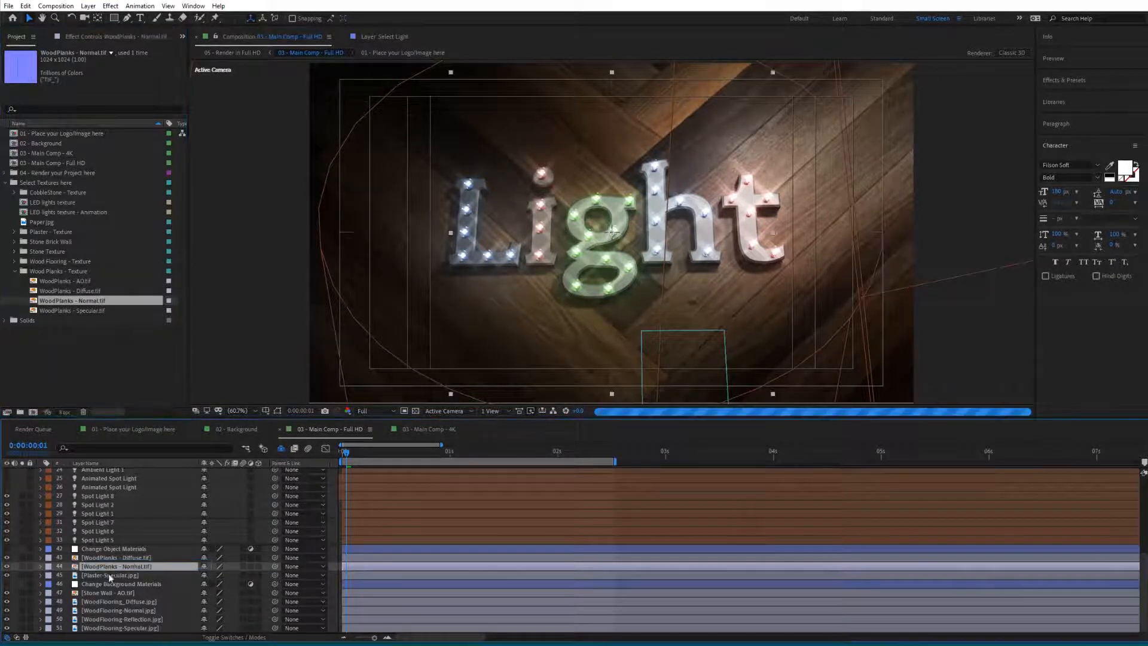
pyautogui.click(98, 576)
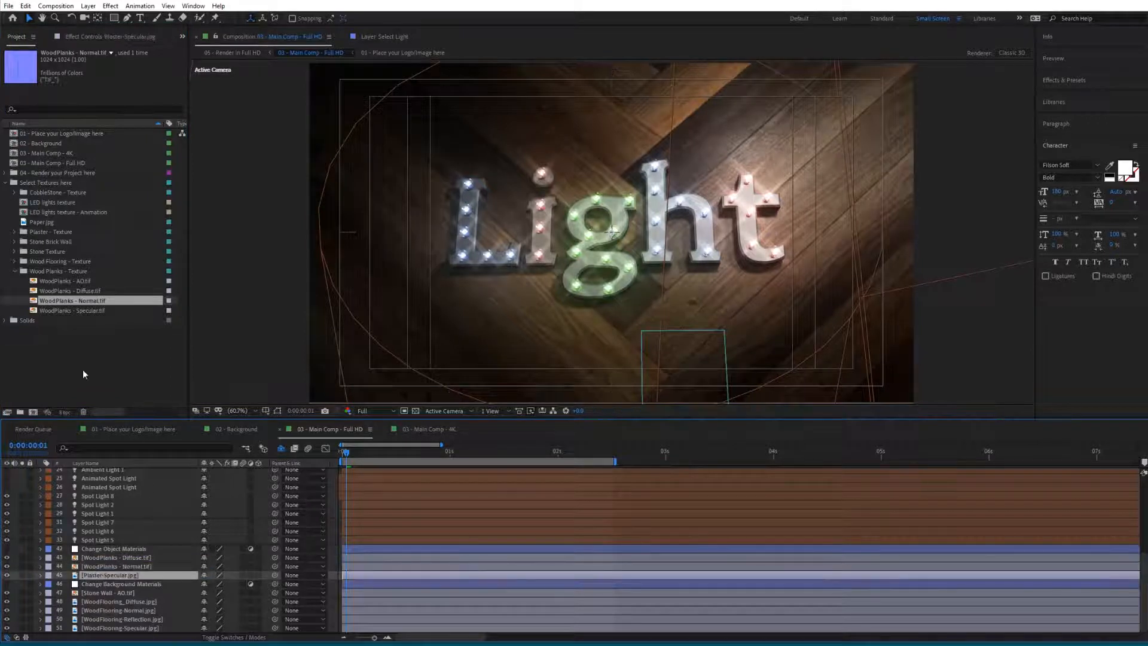
pyautogui.moveTo(60, 310); pyautogui.dragTo(113, 572)
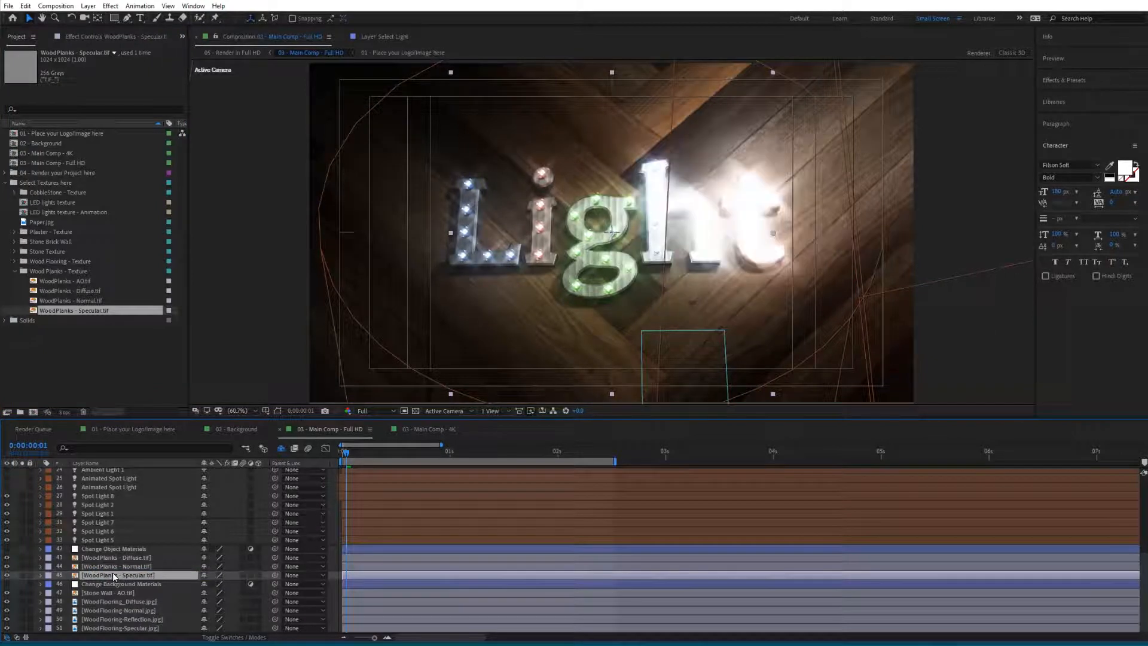
pyautogui.click(14, 271)
pyautogui.click(5, 182)
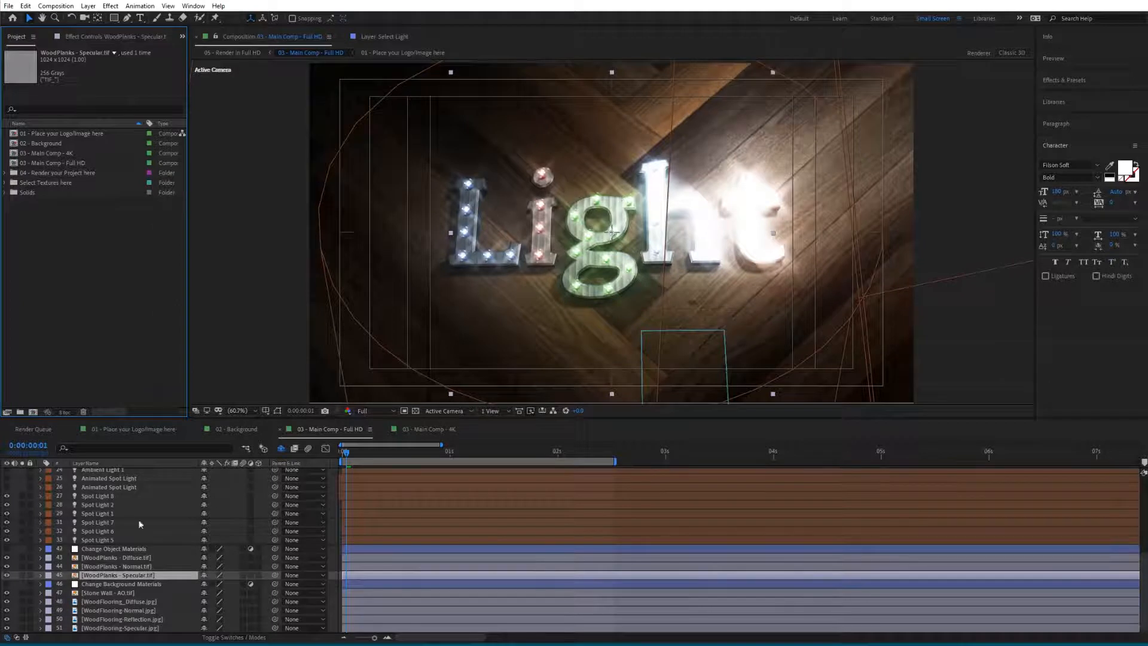
# - In the Element 3D layer's Scene Setup, apply the Wood Planks - Object material to Solid Material V01's extrusion and confirm
pyautogui.scroll(6, 120, 577)
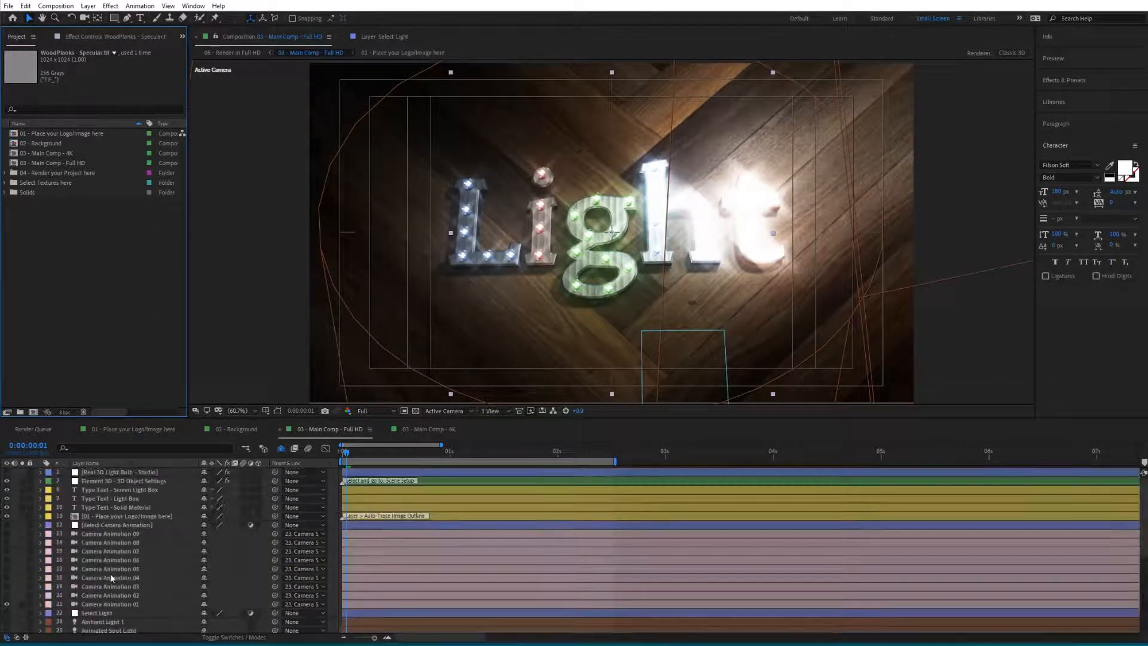
pyautogui.click(103, 480)
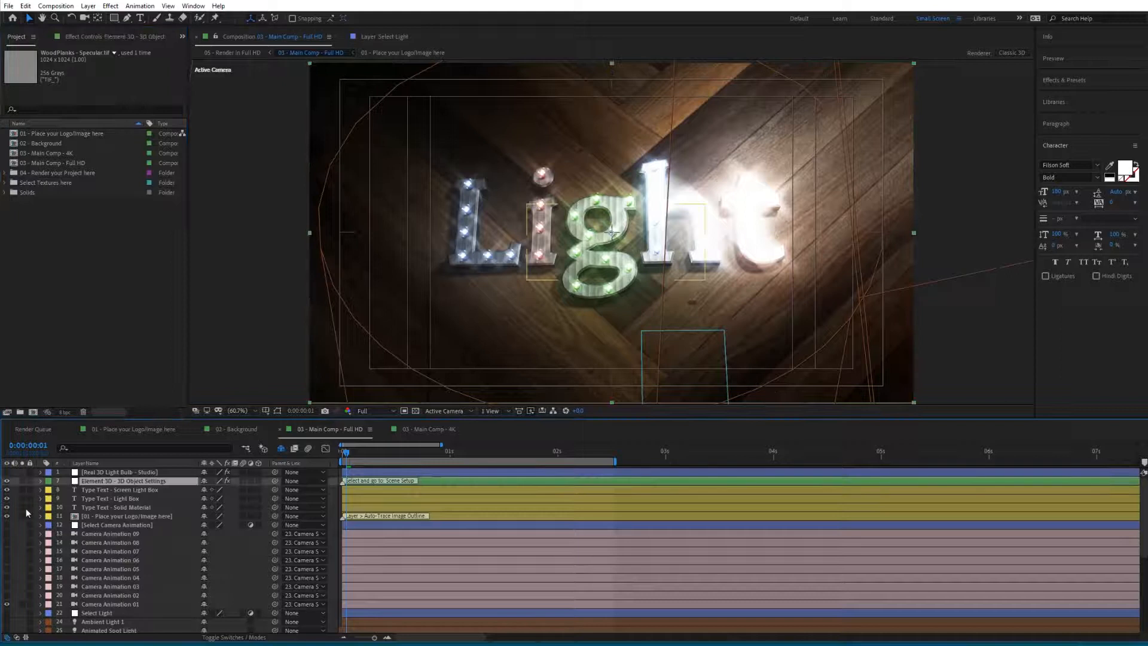
pyautogui.click(111, 36)
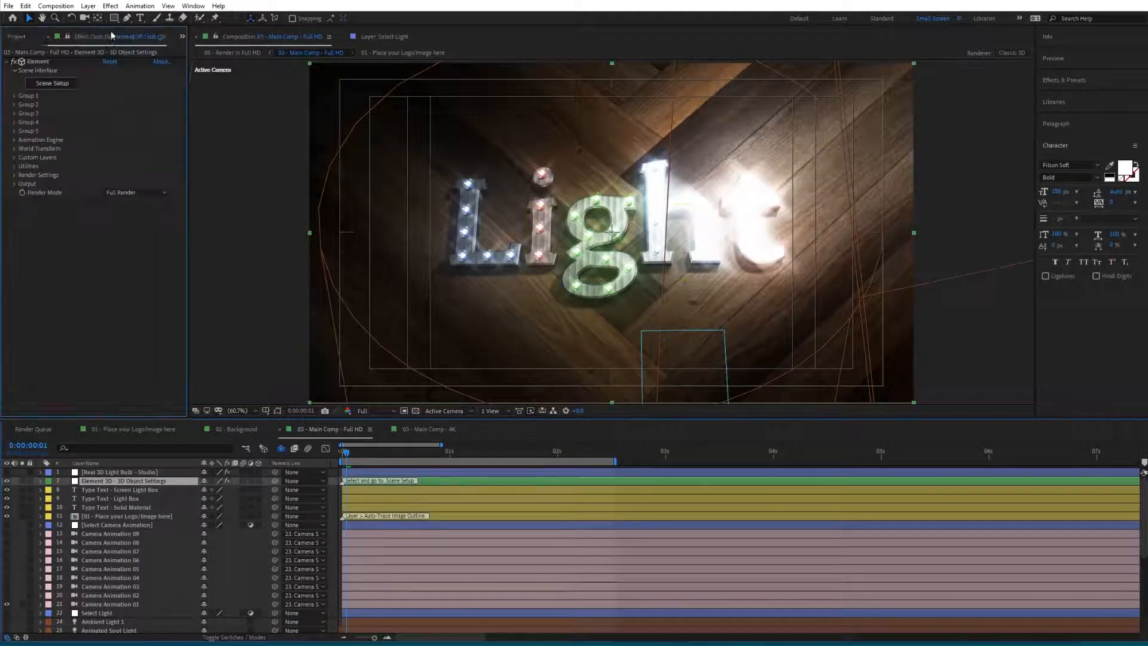
pyautogui.click(55, 87)
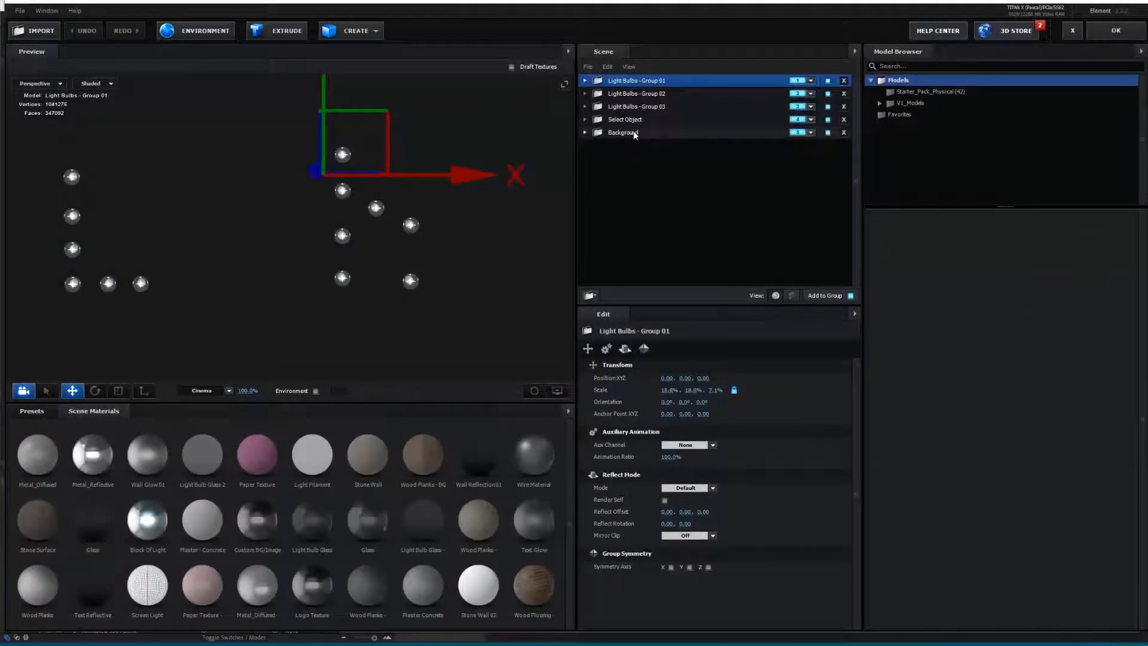
pyautogui.click(625, 120)
pyautogui.click(586, 119)
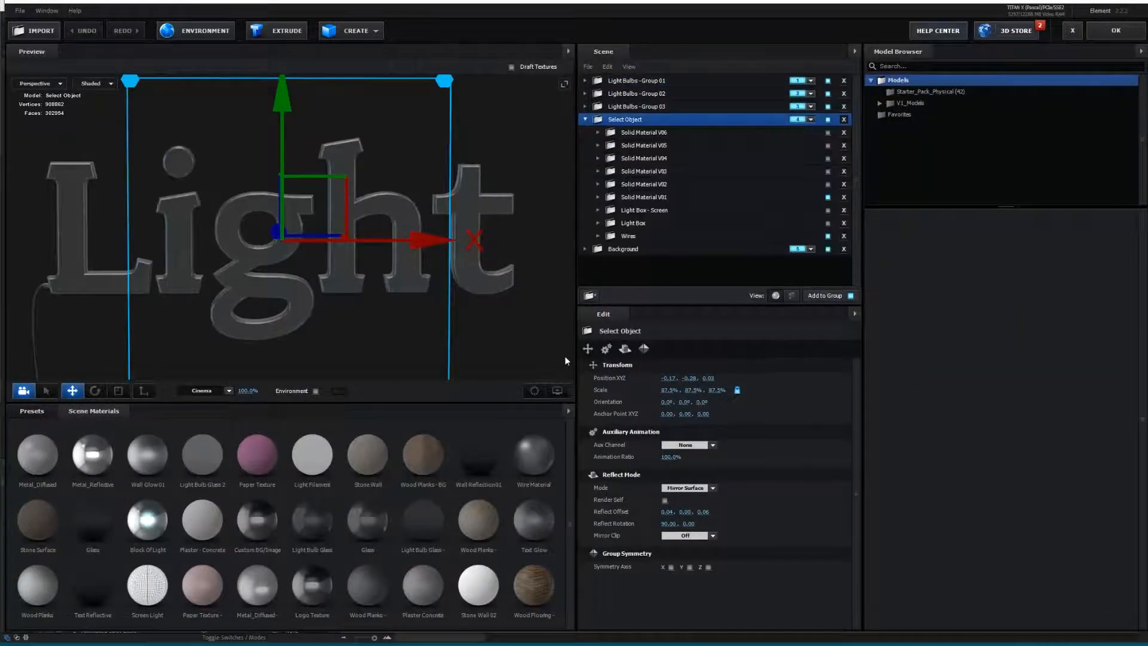
pyautogui.click(667, 196)
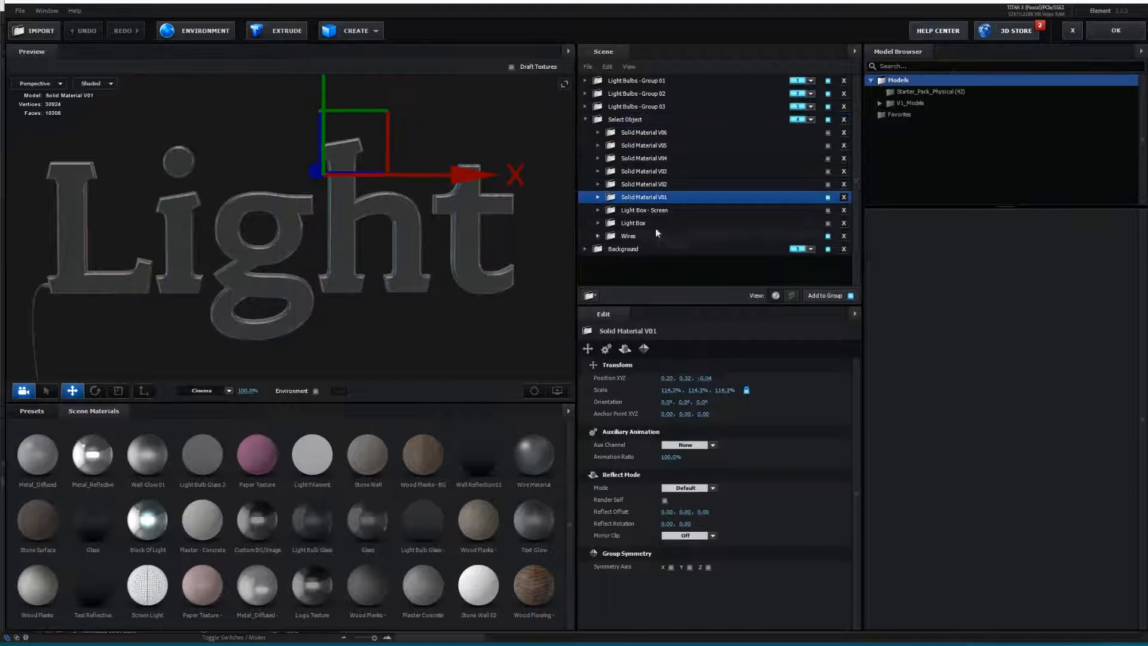
pyautogui.click(598, 197)
pyautogui.click(677, 249)
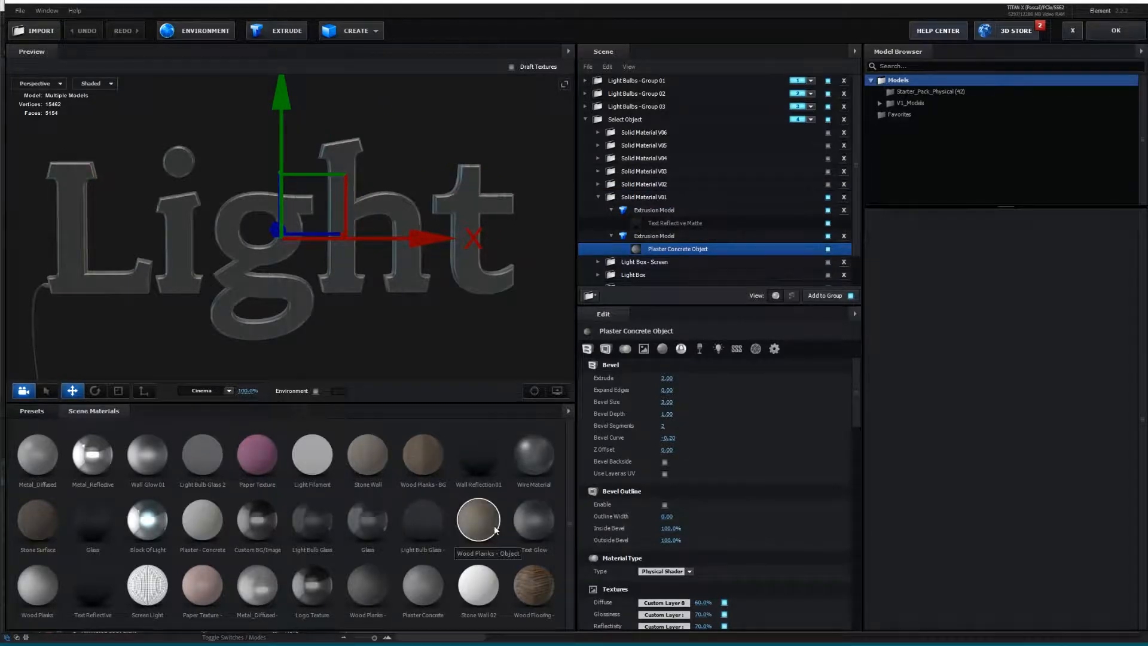
pyautogui.moveTo(480, 522); pyautogui.dragTo(681, 252)
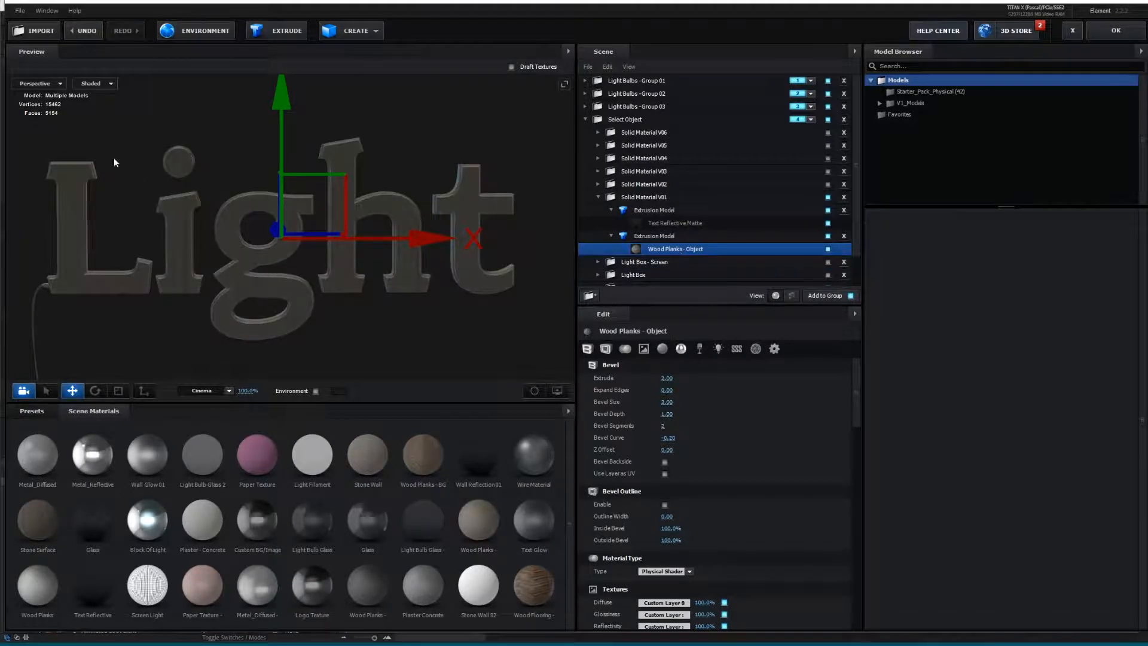
pyautogui.click(1131, 36)
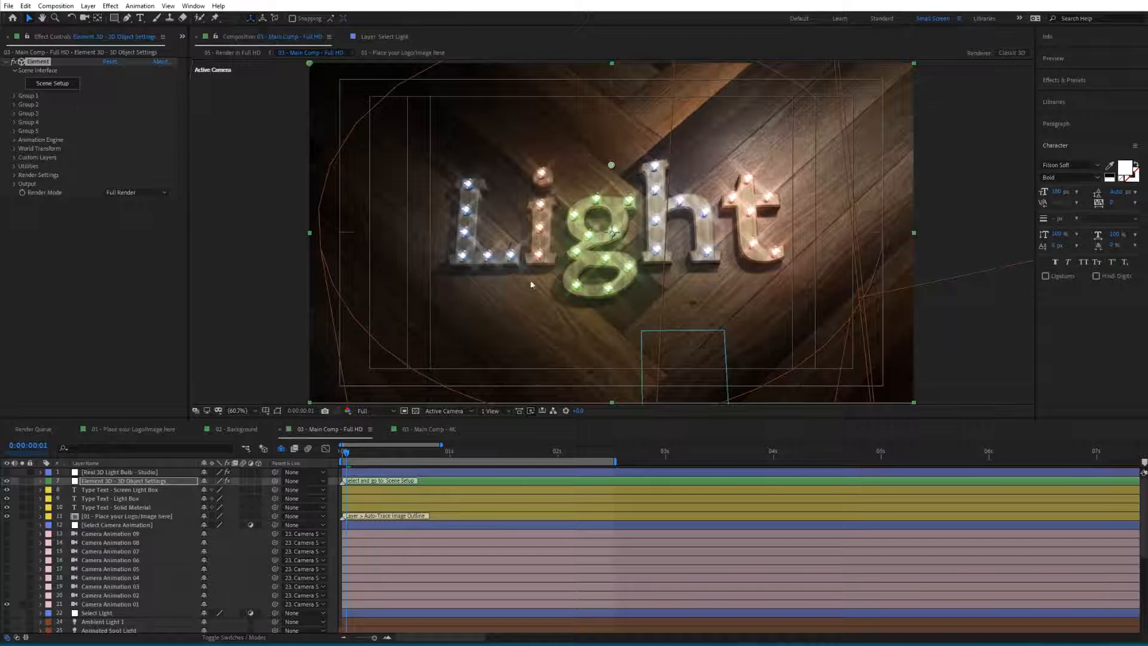
# - Set the Element 3D layer's Render Mode to Preview
pyautogui.click(104, 474)
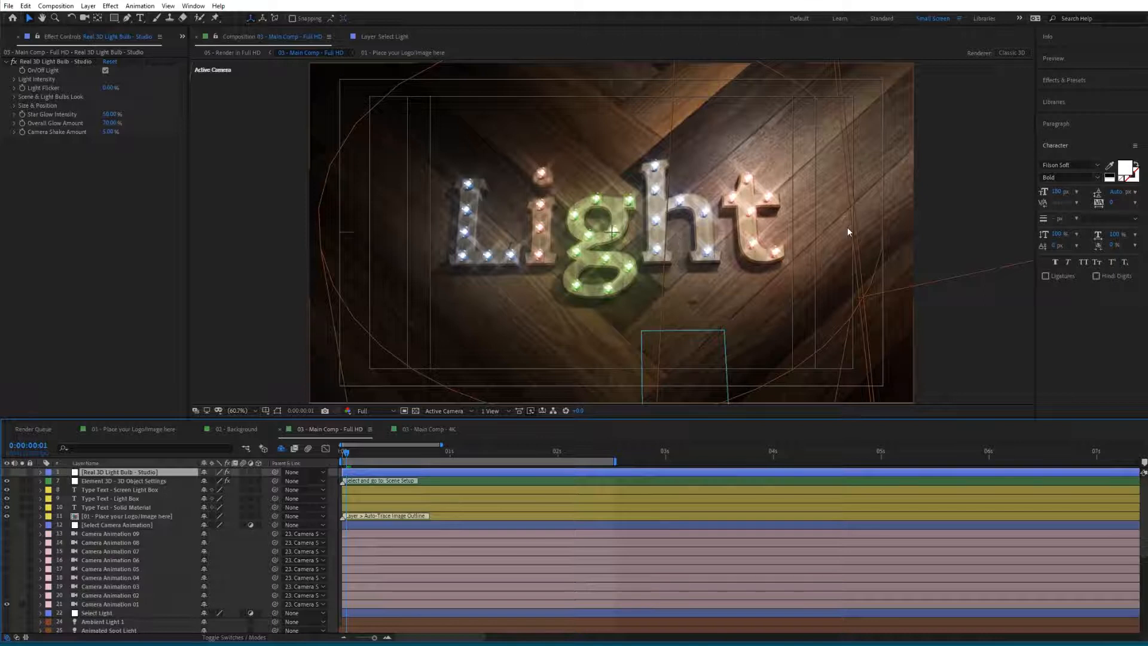
pyautogui.click(119, 481)
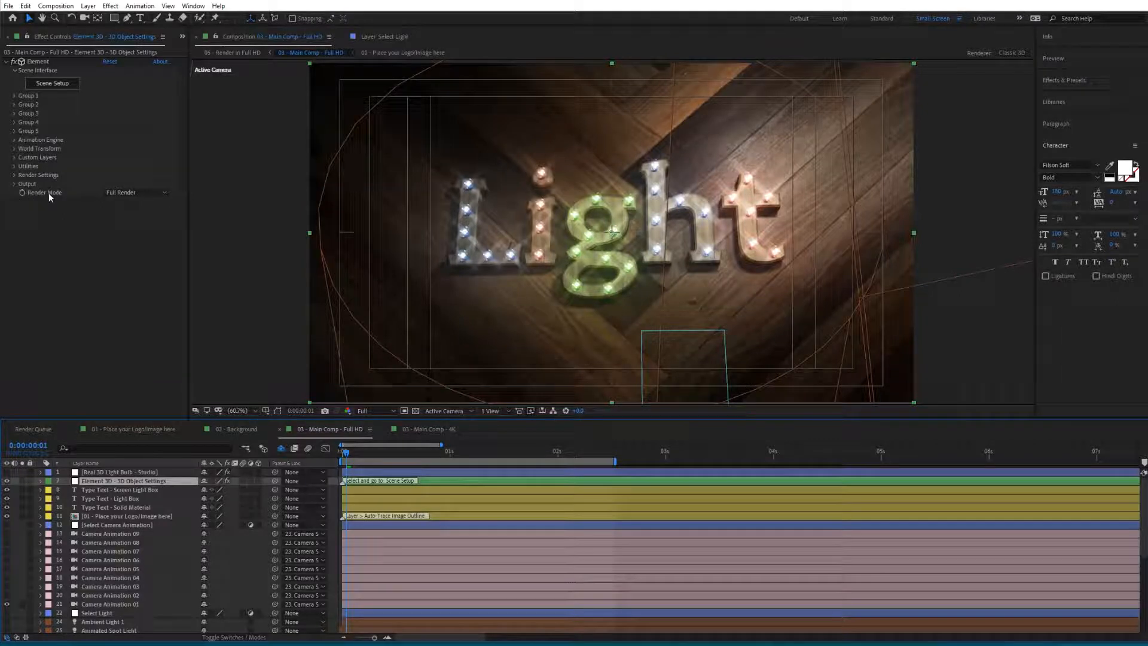
pyautogui.click(117, 192)
pyautogui.click(132, 215)
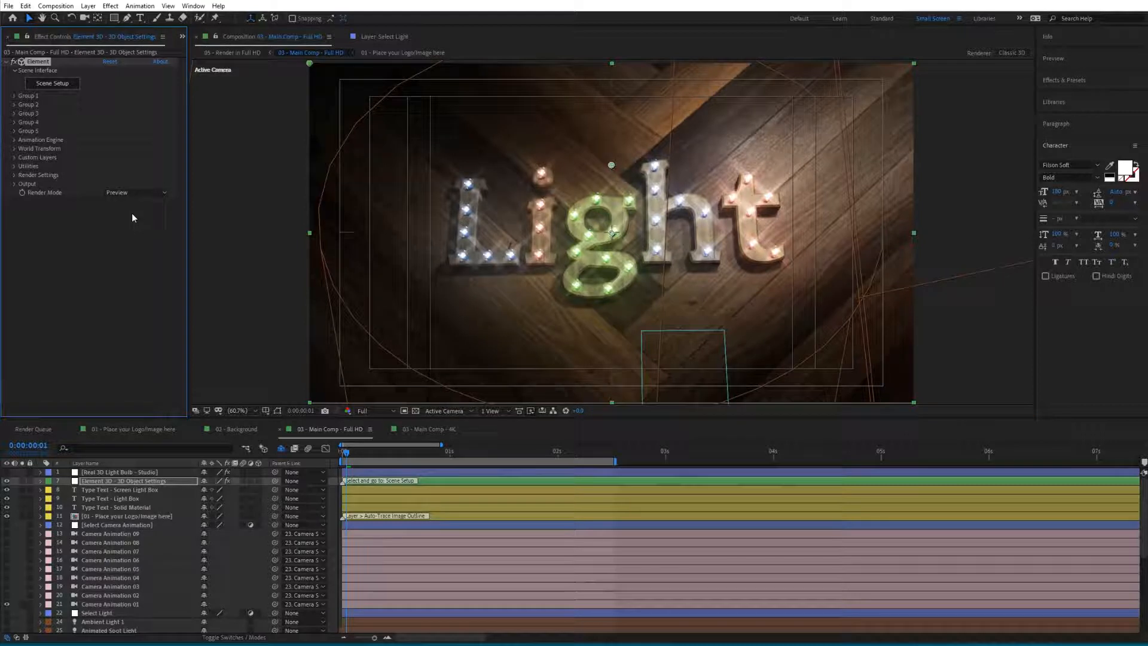
# - Switch the Render Mode to Draft and back to Preview
pyautogui.click(123, 194)
pyautogui.click(128, 227)
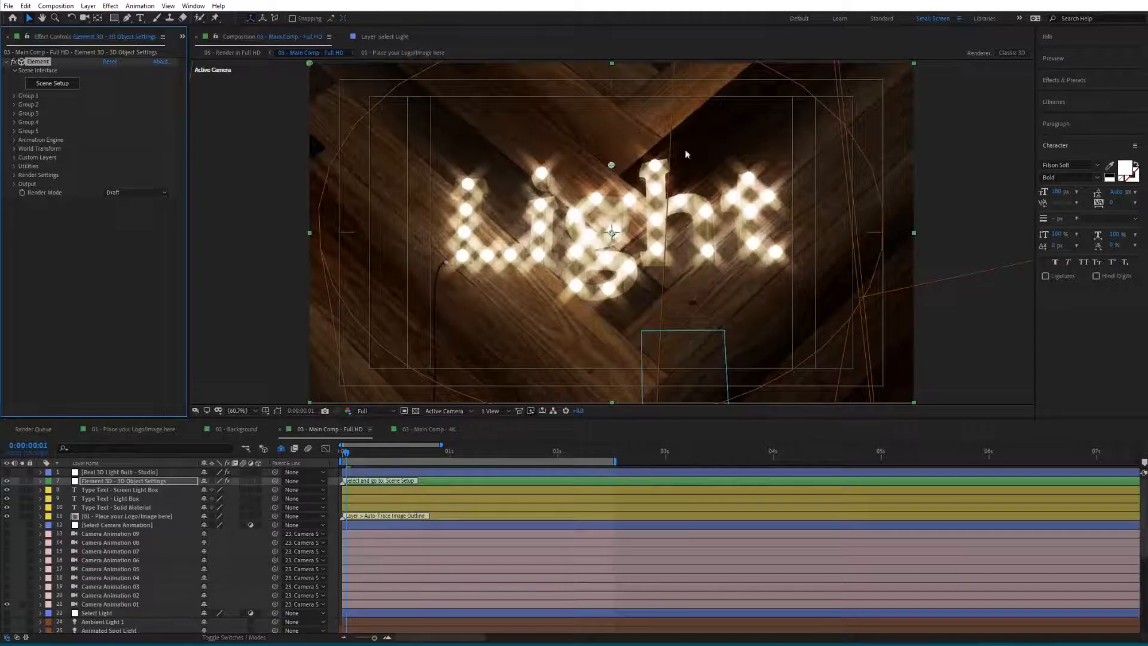
pyautogui.click(146, 194)
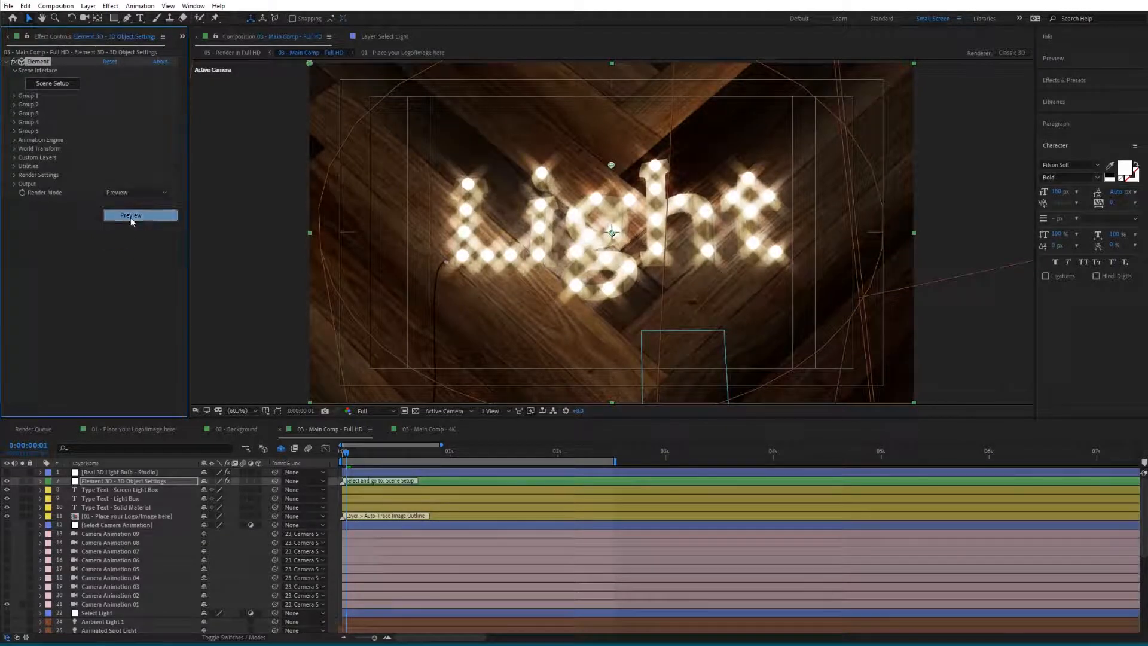
pyautogui.click(130, 217)
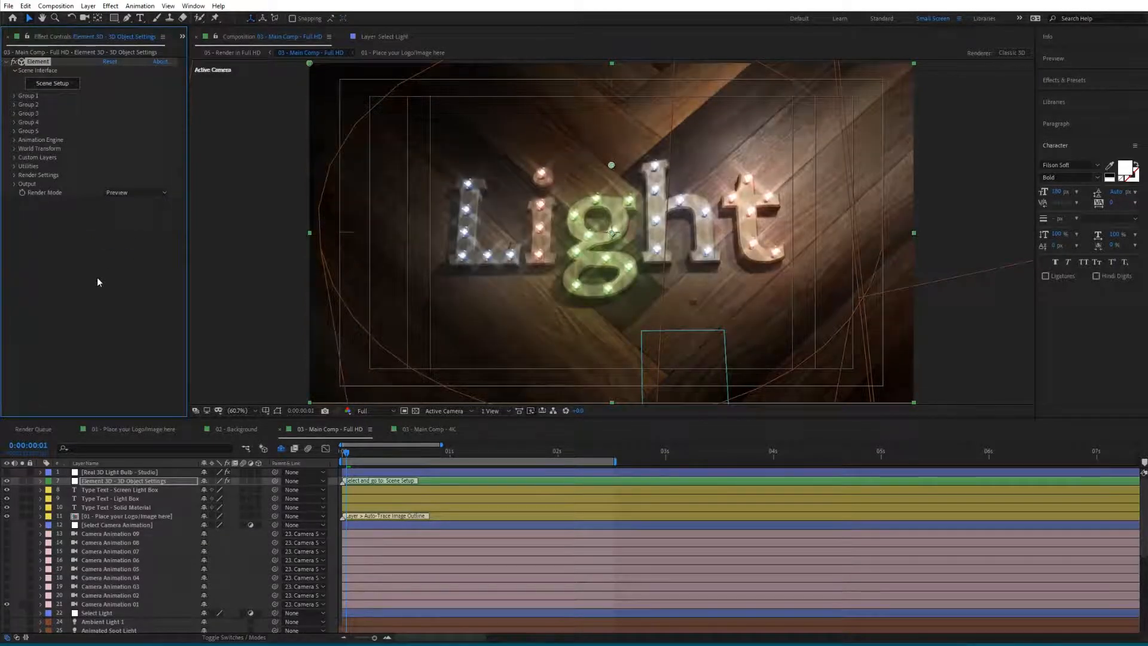
pyautogui.moveTo(346, 453); pyautogui.dragTo(356, 453)
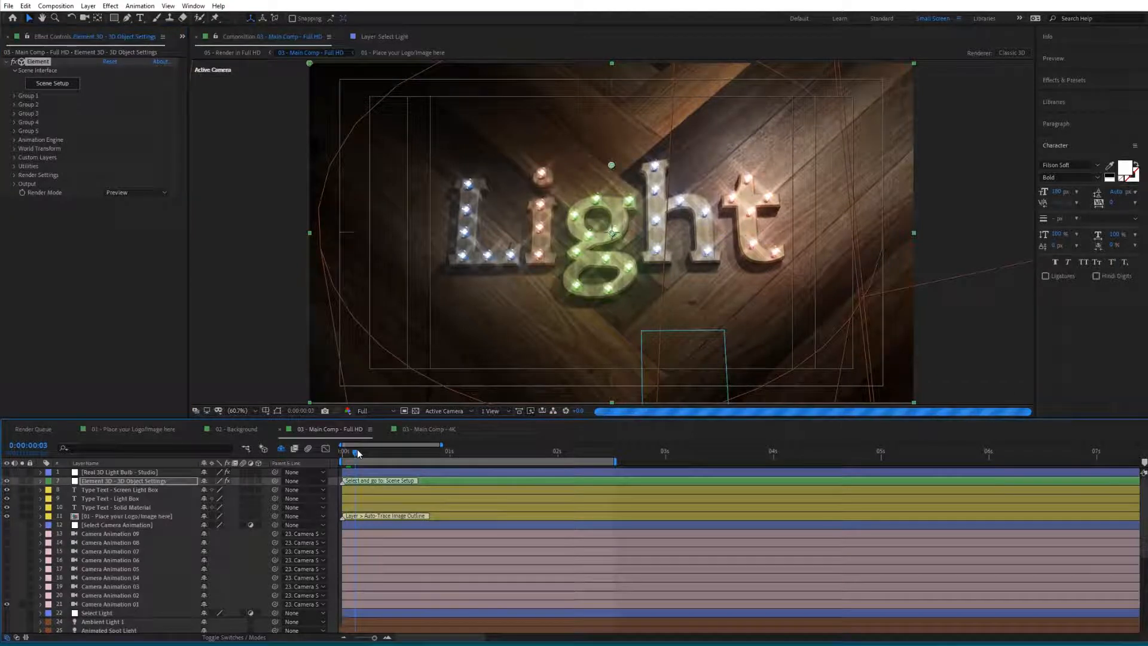
pyautogui.moveTo(350, 456); pyautogui.dragTo(345, 453)
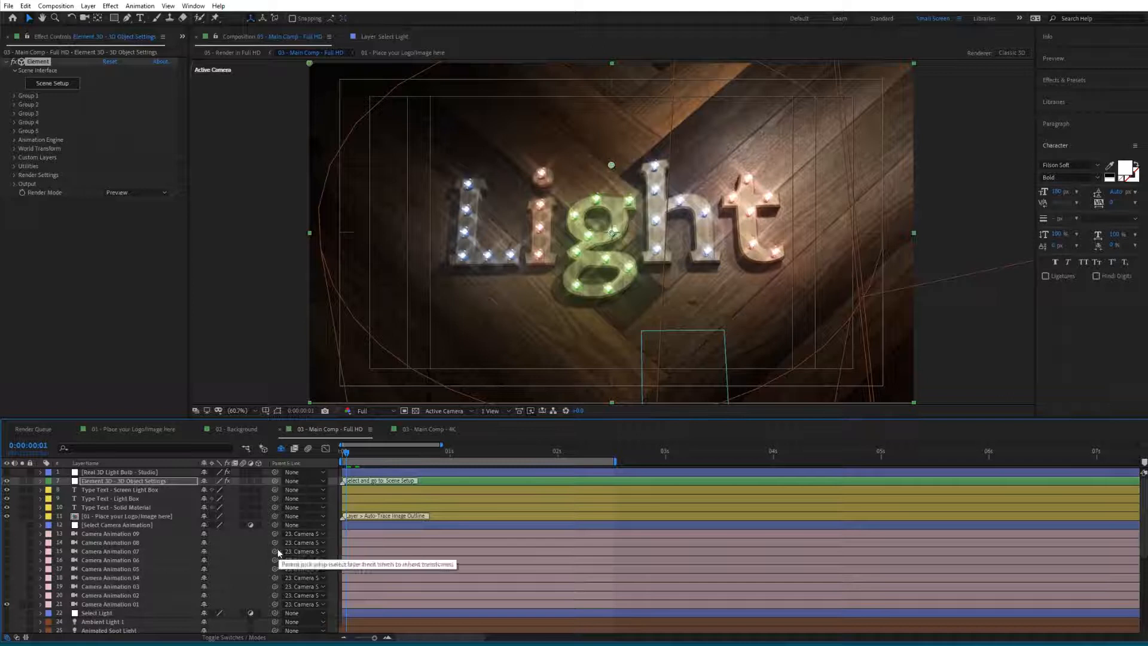
pyautogui.click(111, 193)
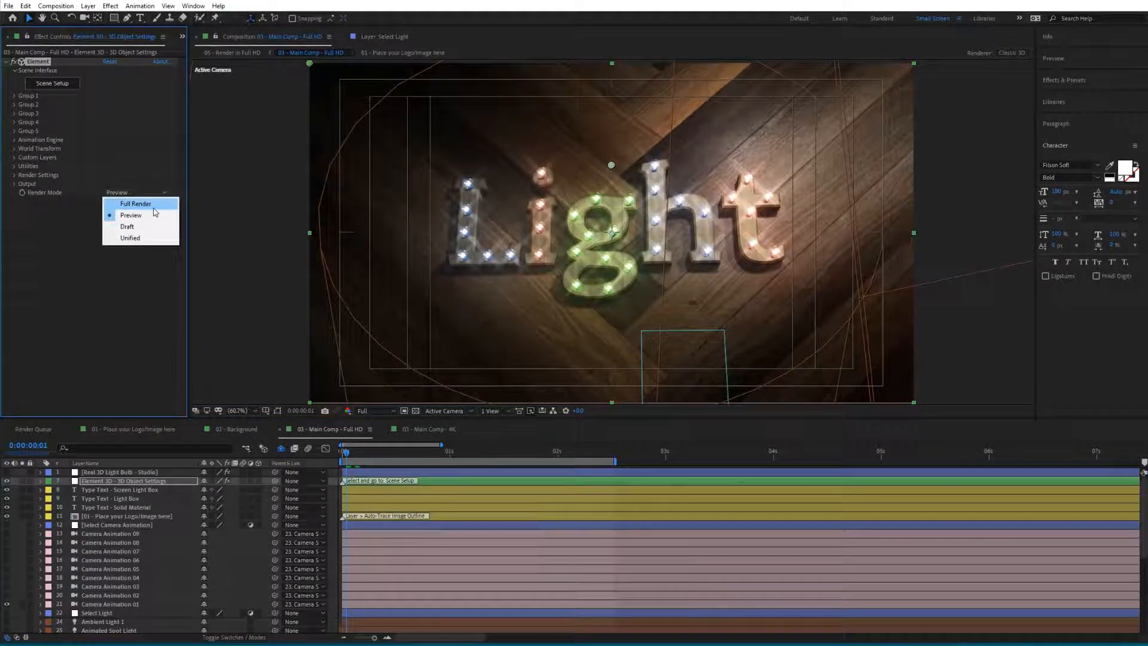
pyautogui.click(334, 486)
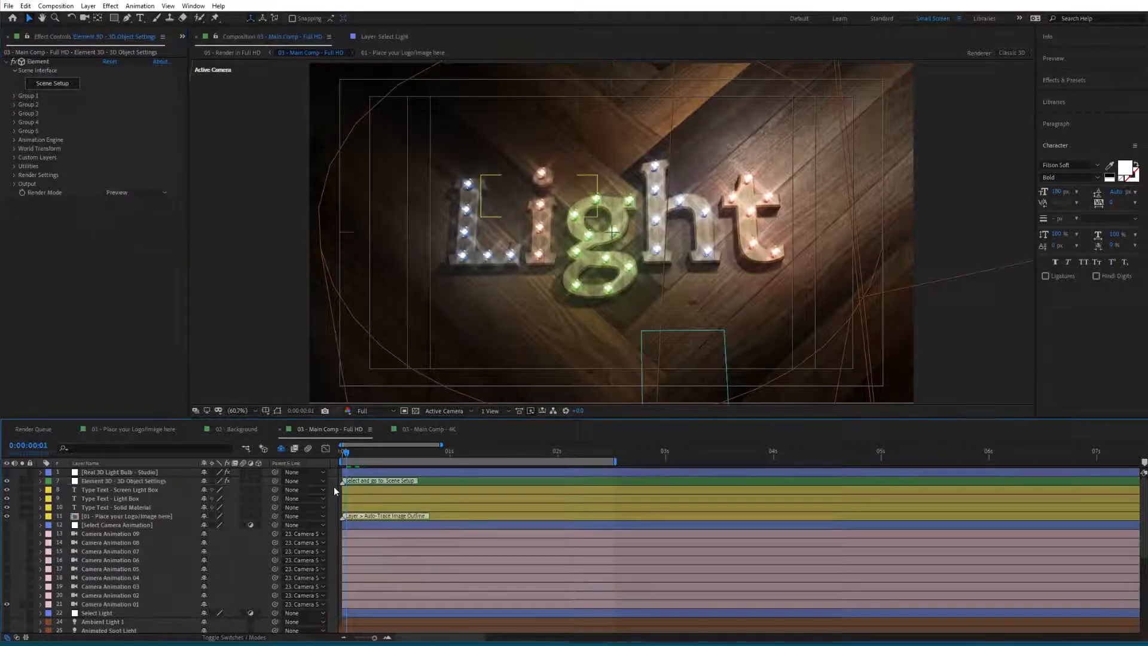
# - At the start of the timeline, turn off On/Off Light on the Real 3D Light Bulb layer and reveal its modified properties
pyautogui.click(128, 473)
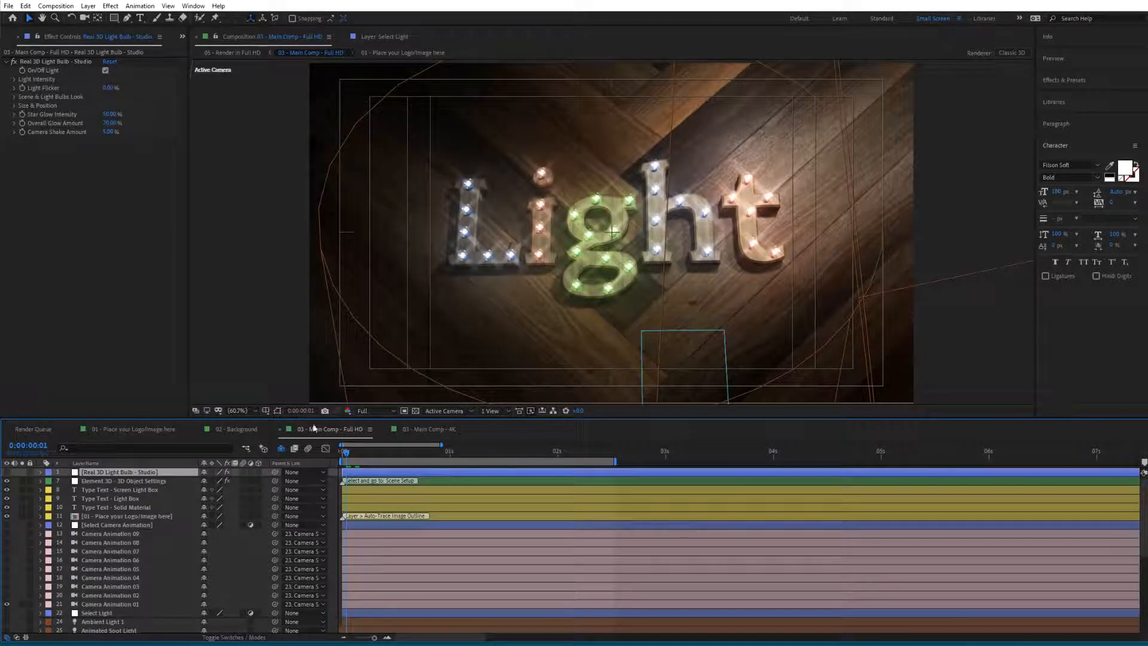
pyautogui.click(387, 639)
pyautogui.click(387, 638)
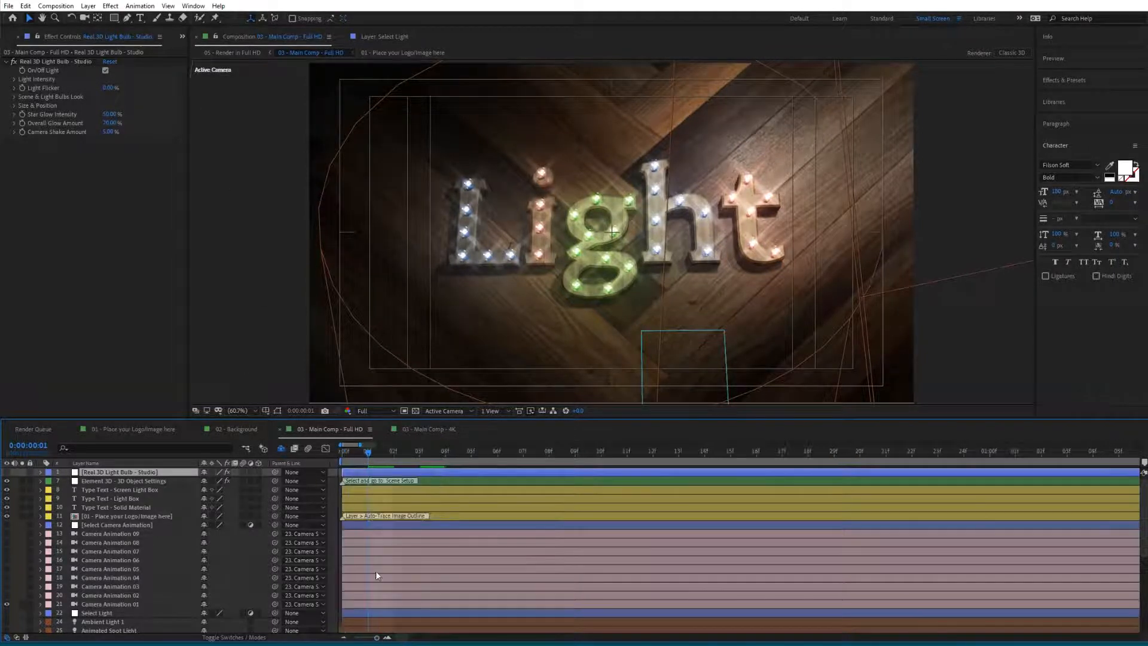
pyautogui.press('Home')
pyautogui.click(23, 69)
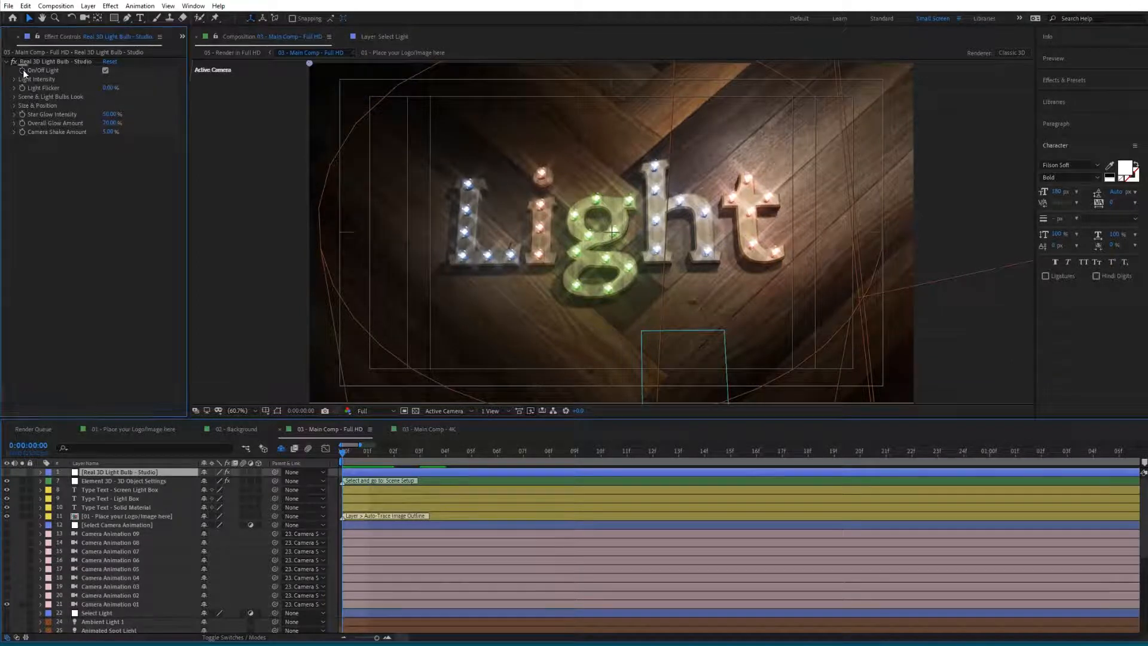
pyautogui.click(105, 70)
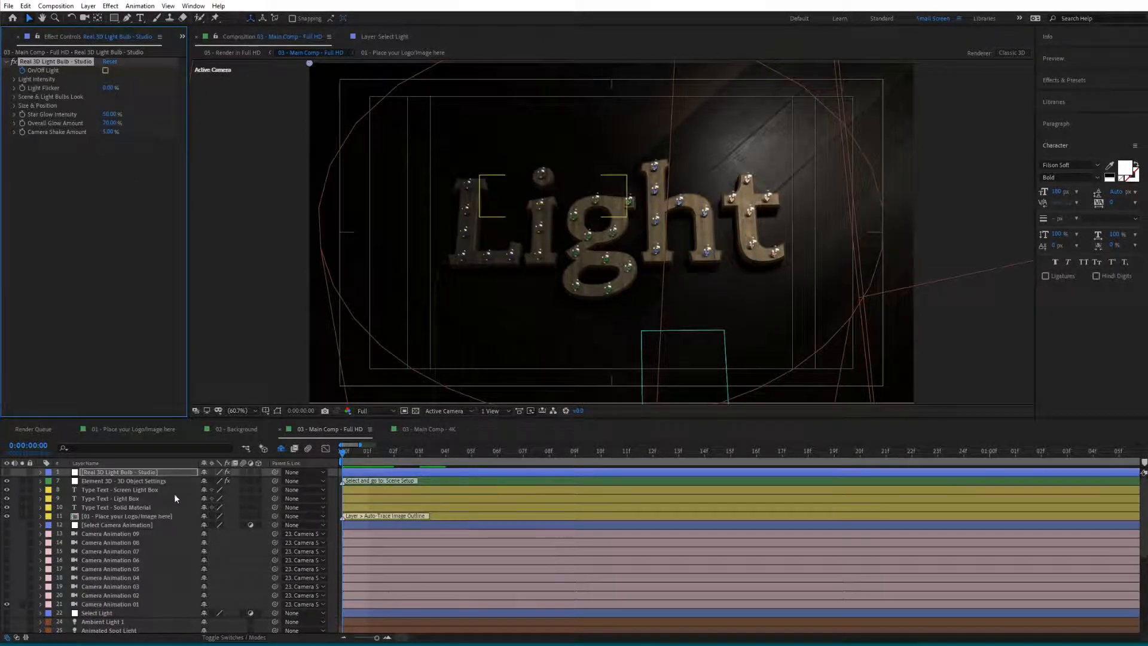
pyautogui.press('u')
pyautogui.press('u')
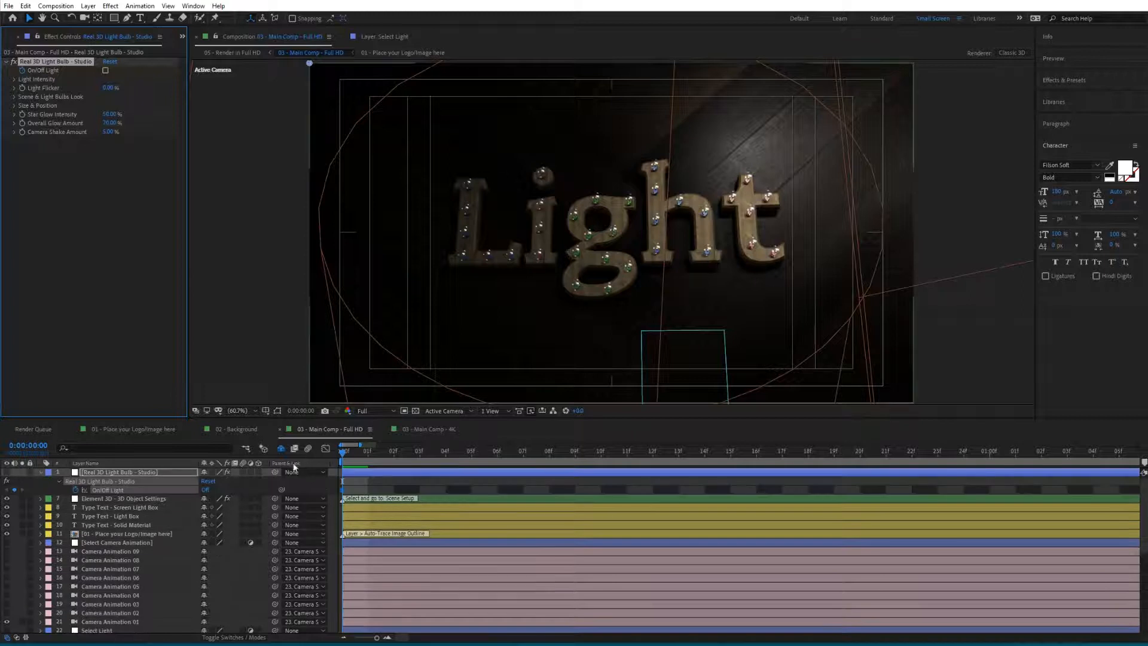
# - Shift the On/Off Light off keyframe to frame 2 and switch On/Off Light back on at frame 3
pyautogui.click(369, 456)
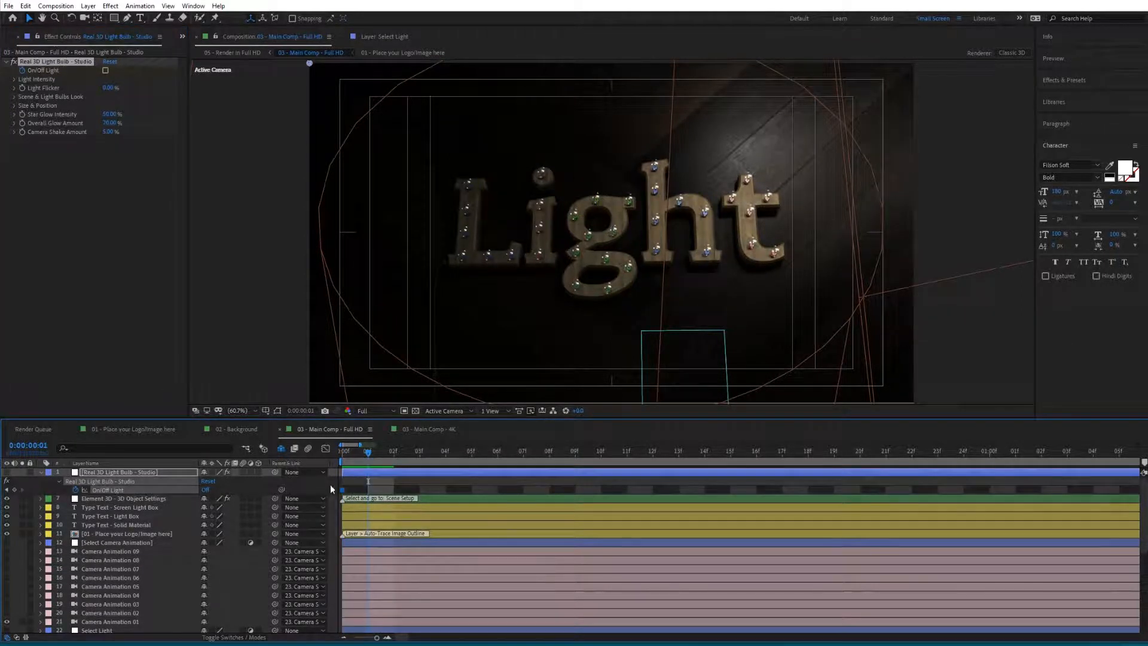
pyautogui.moveTo(342, 490); pyautogui.dragTo(388, 492)
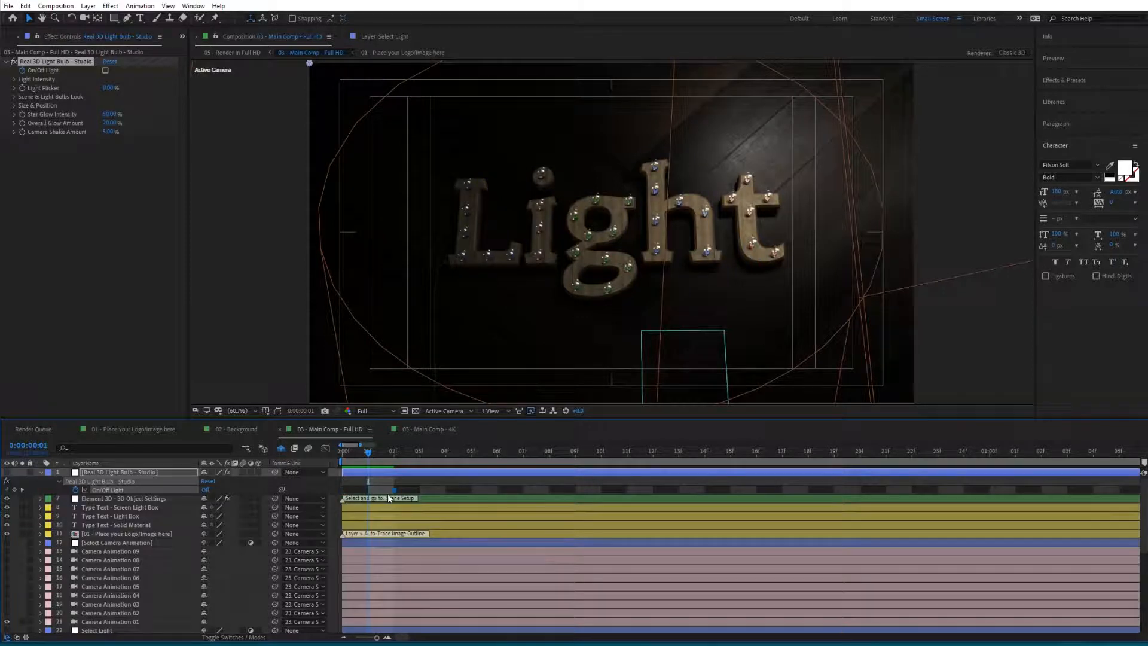
pyautogui.click(418, 457)
pyautogui.click(105, 71)
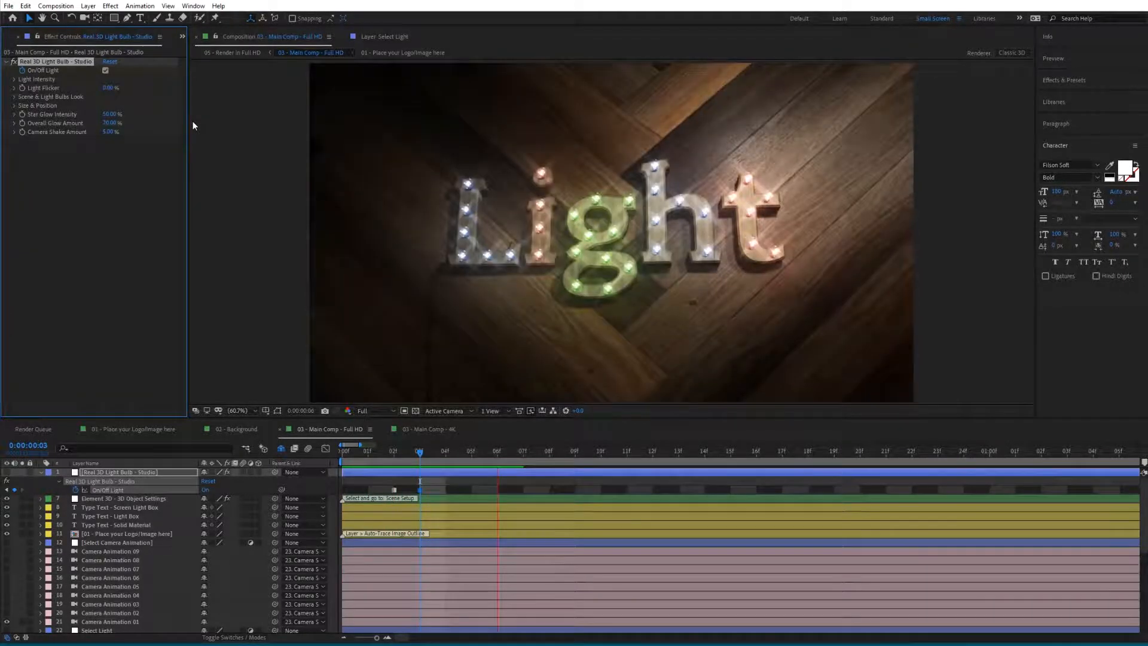
# - At frame 2, set Overall Light Intensity to 0% and reveal the layer's modified properties
pyautogui.click(395, 461)
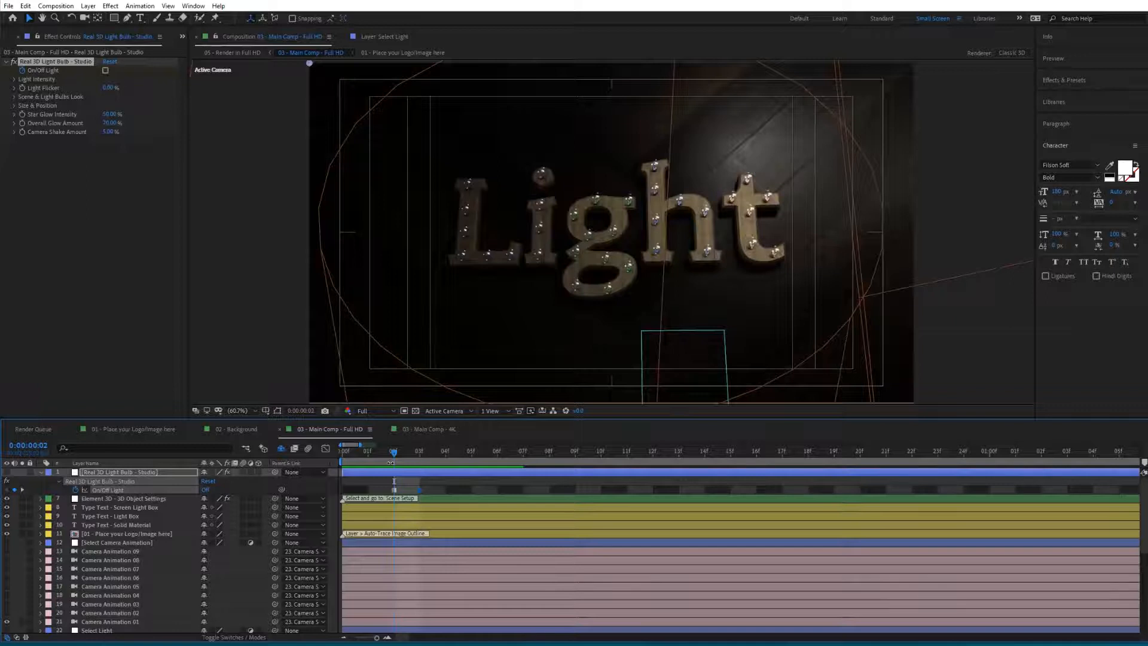
pyautogui.click(15, 79)
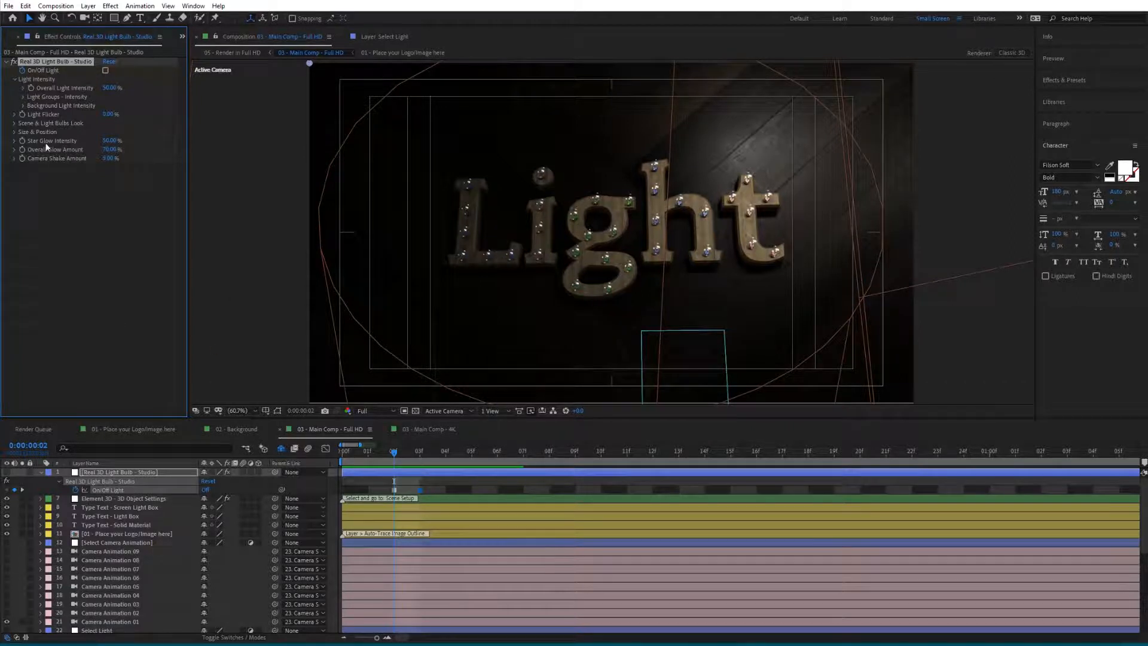
pyautogui.click(108, 88)
pyautogui.write('0')
pyautogui.press('Return')
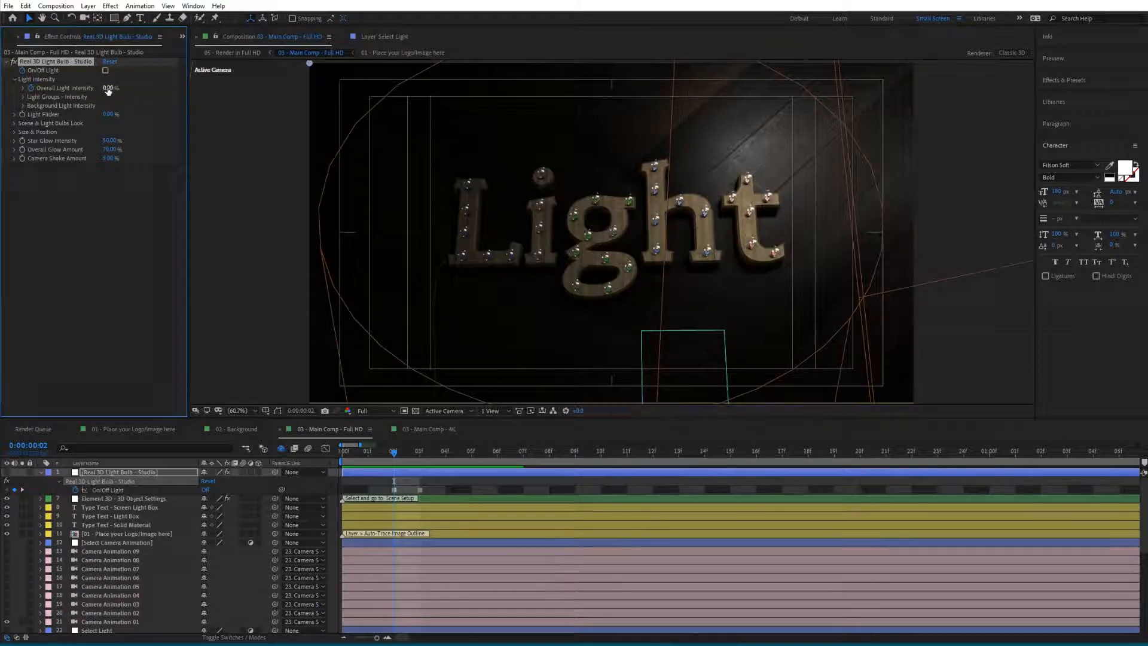
pyautogui.press('u')
pyautogui.press('u')
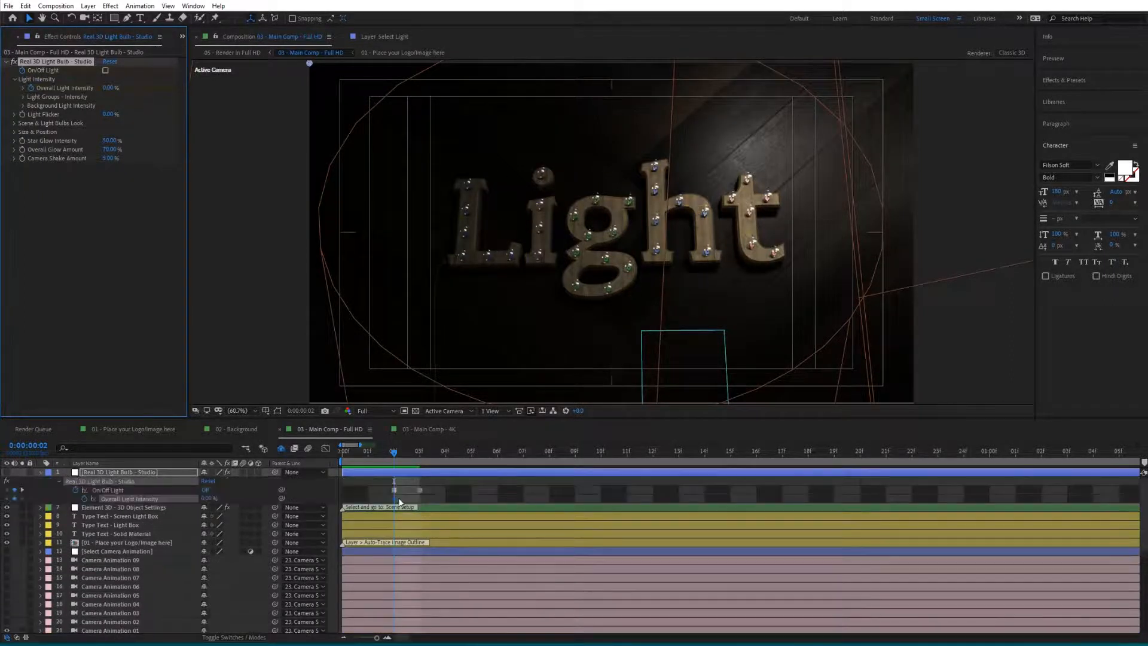
# - At frame 6, set Overall Light Intensity to 50%
pyautogui.click(498, 452)
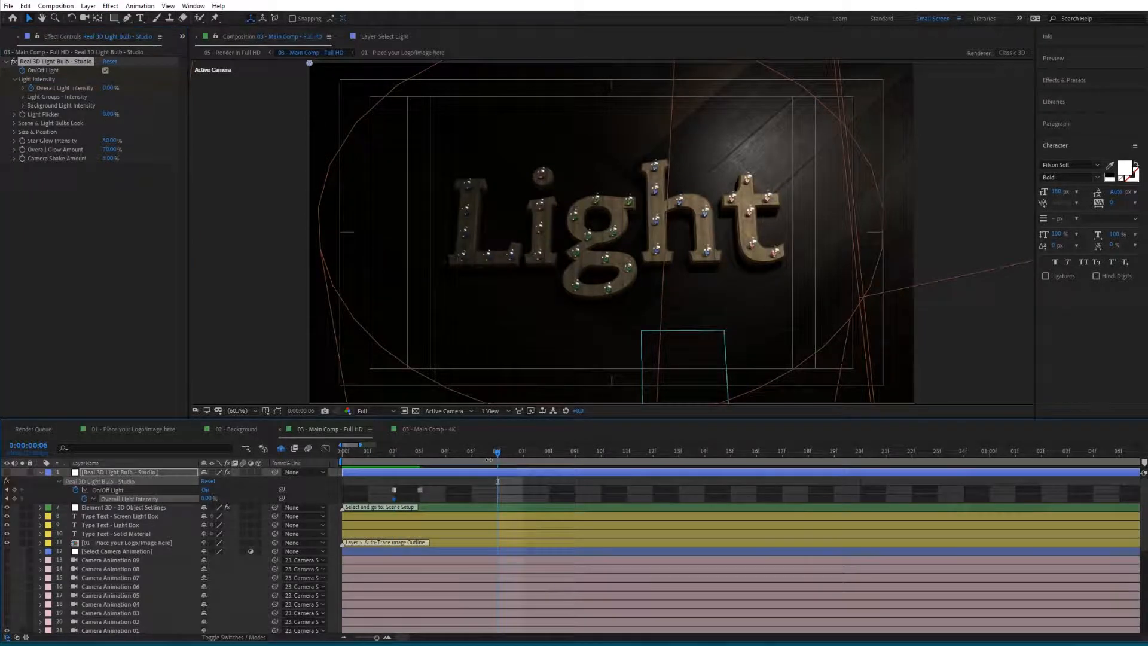
pyautogui.click(109, 88)
pyautogui.write('50')
pyautogui.press('Return')
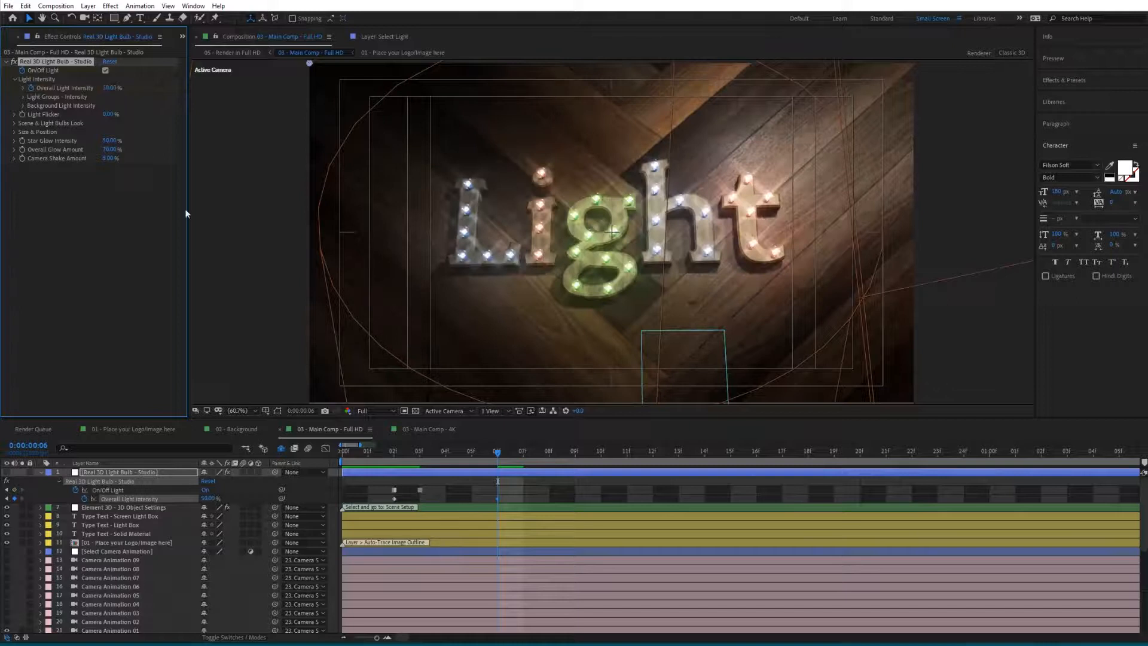
# - At frame 9, set Overall Light Intensity to 20%
pyautogui.click(576, 456)
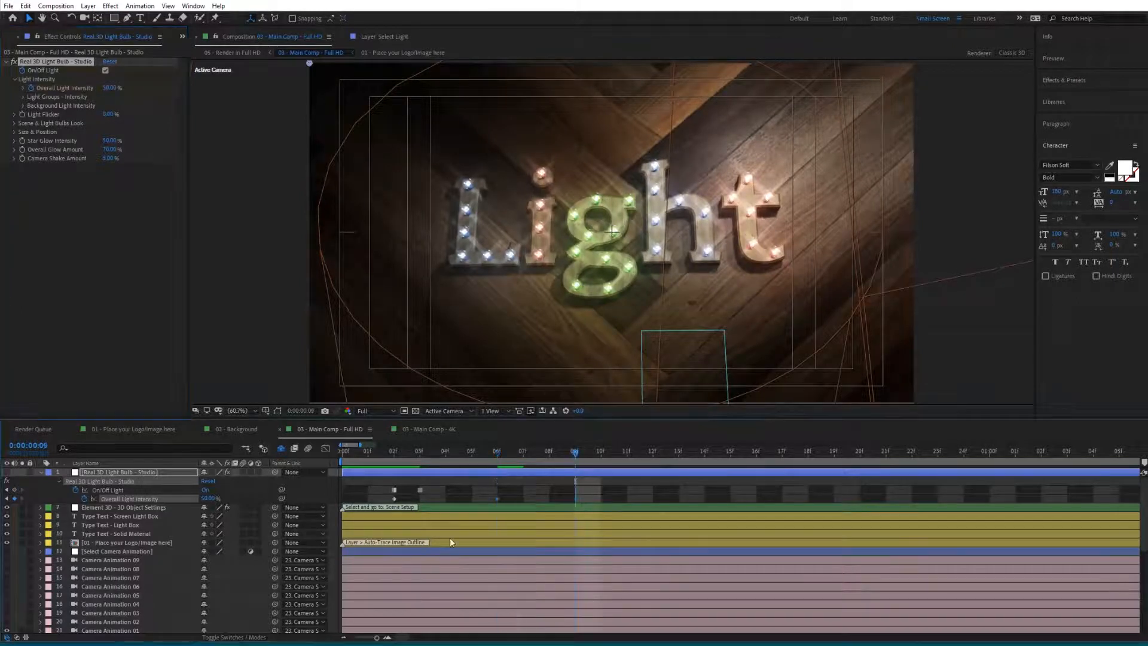
pyautogui.click(112, 88)
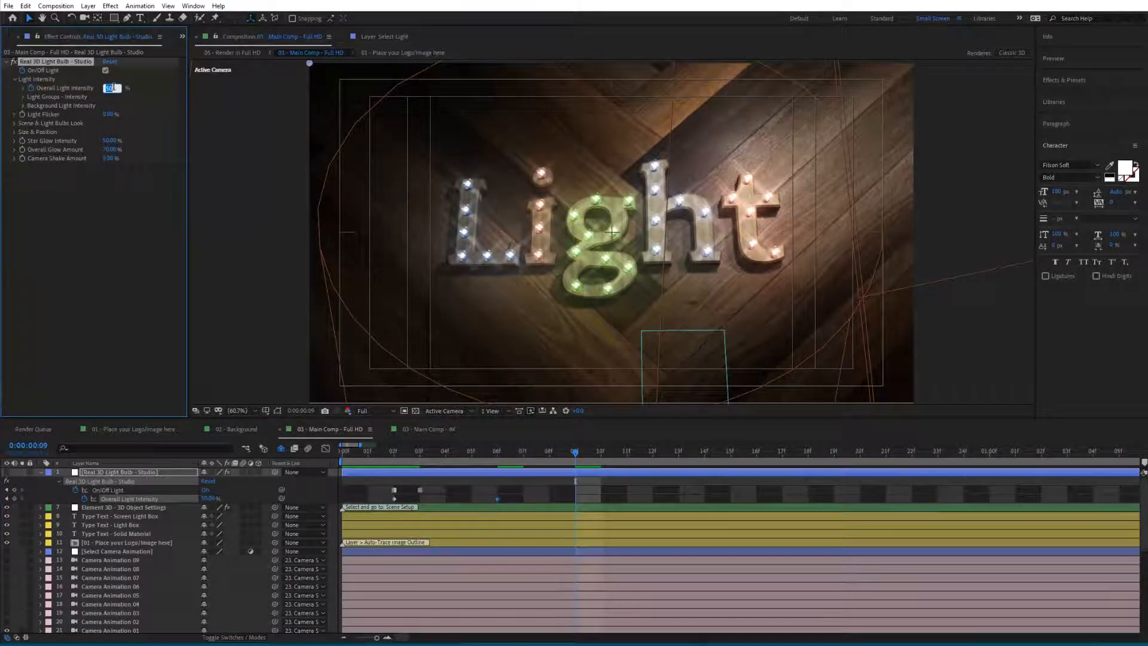
pyautogui.write('20')
pyautogui.press('Return')
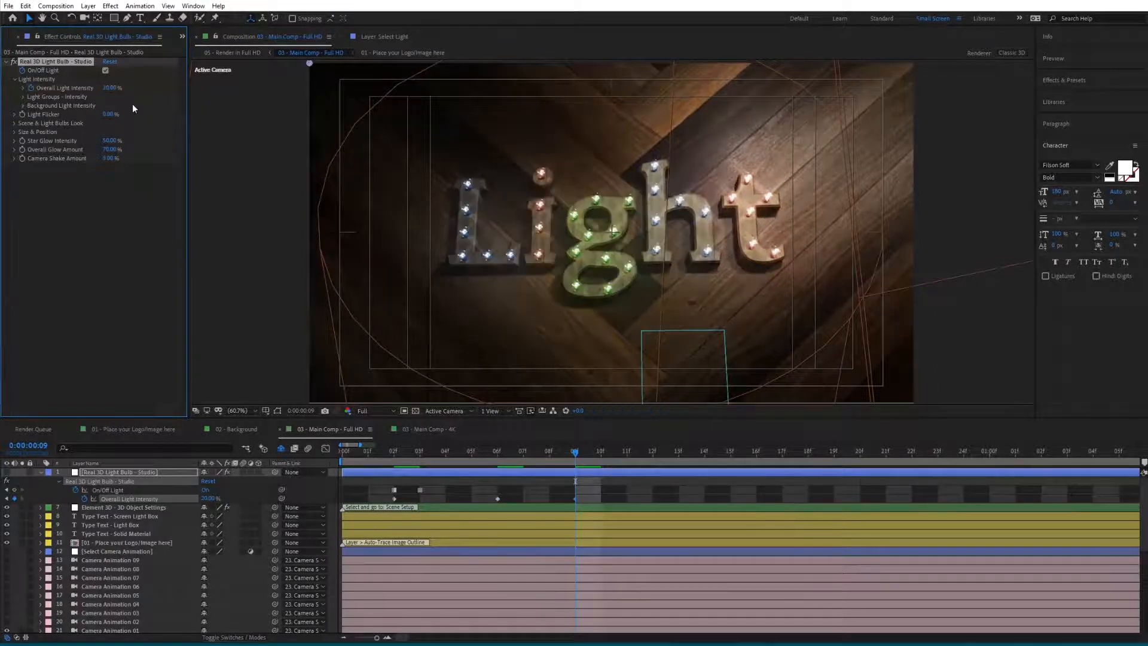
# - At frame 12, set Overall Light Intensity to 60%
pyautogui.click(650, 456)
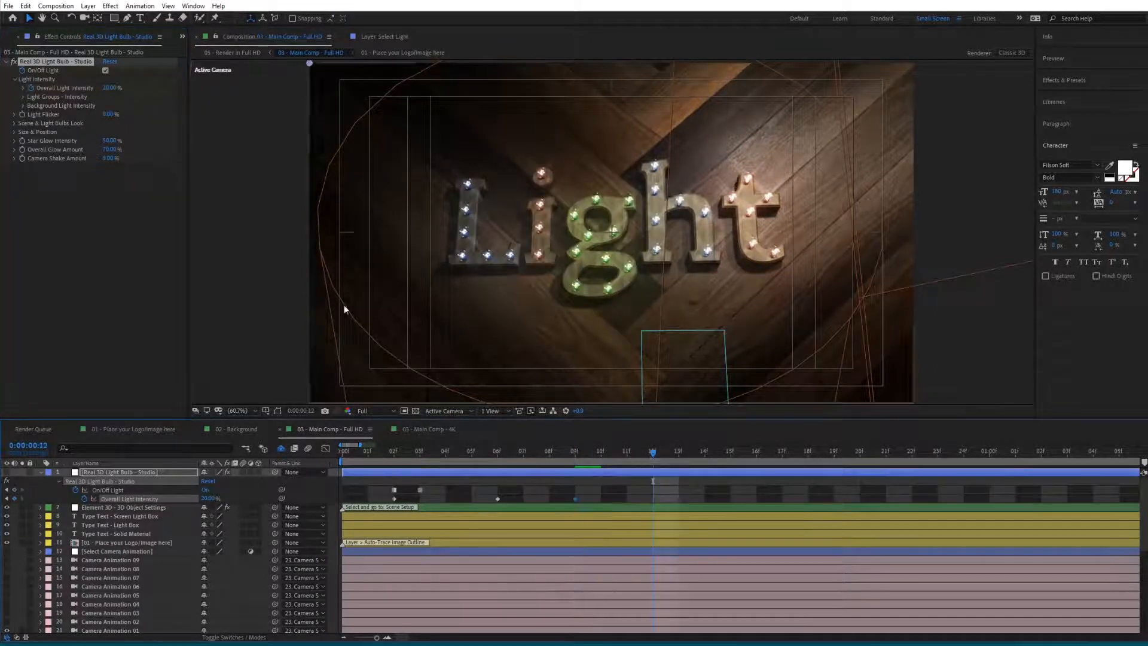
pyautogui.click(112, 88)
pyautogui.write('60')
pyautogui.press('Return')
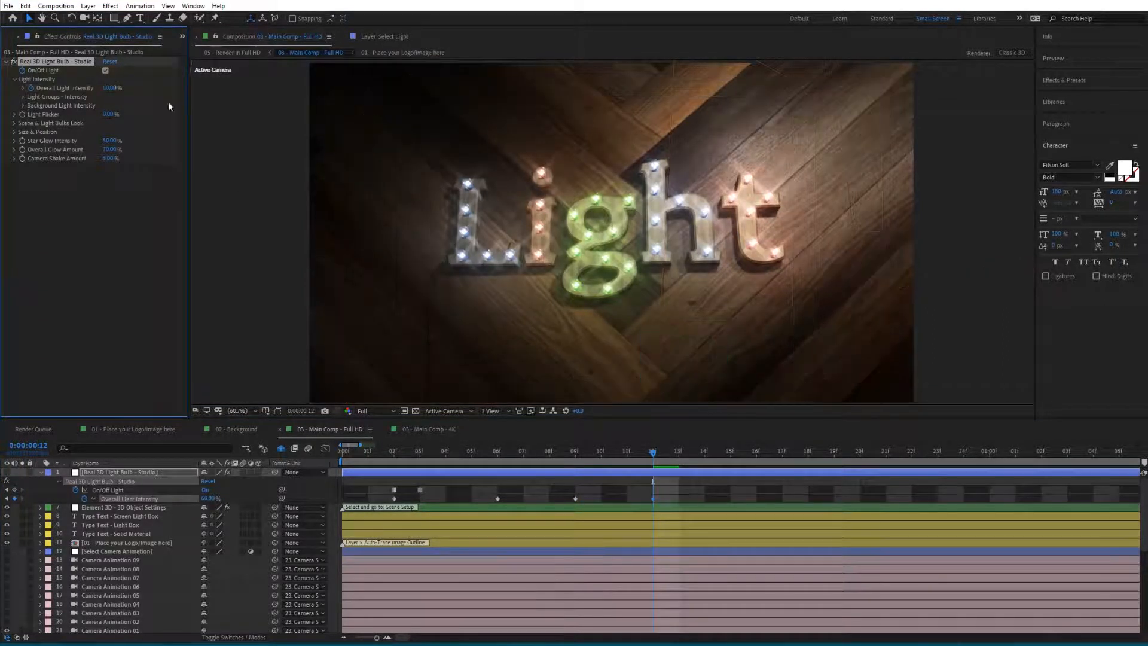
# - Preview the light intensity animation
pyautogui.press('space')
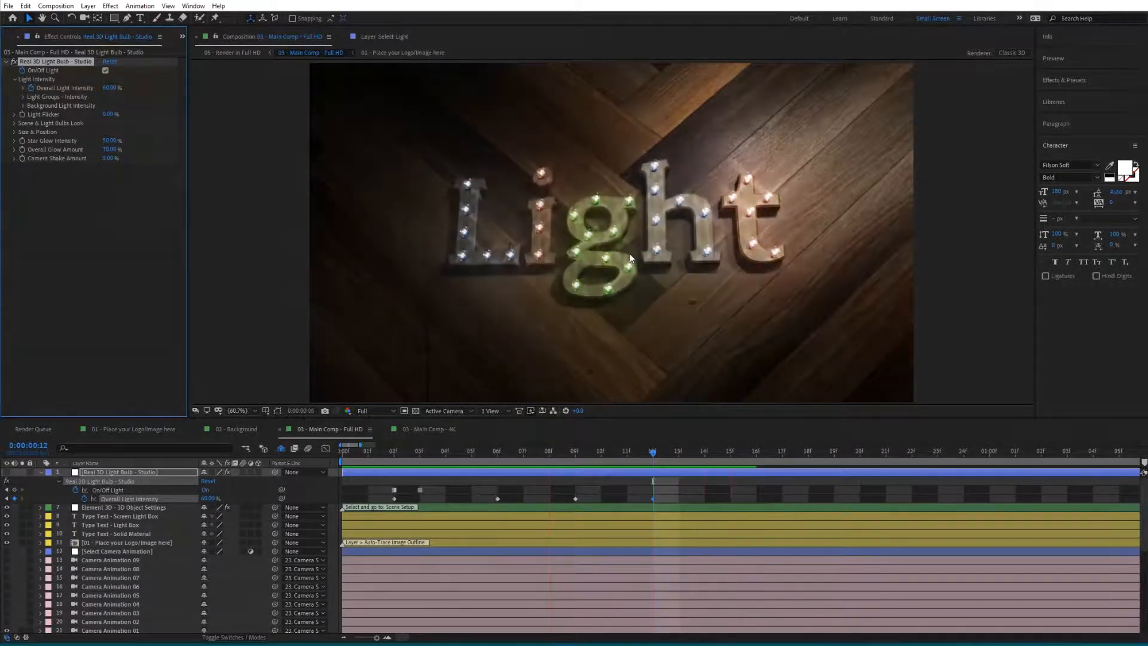
pyautogui.press('space')
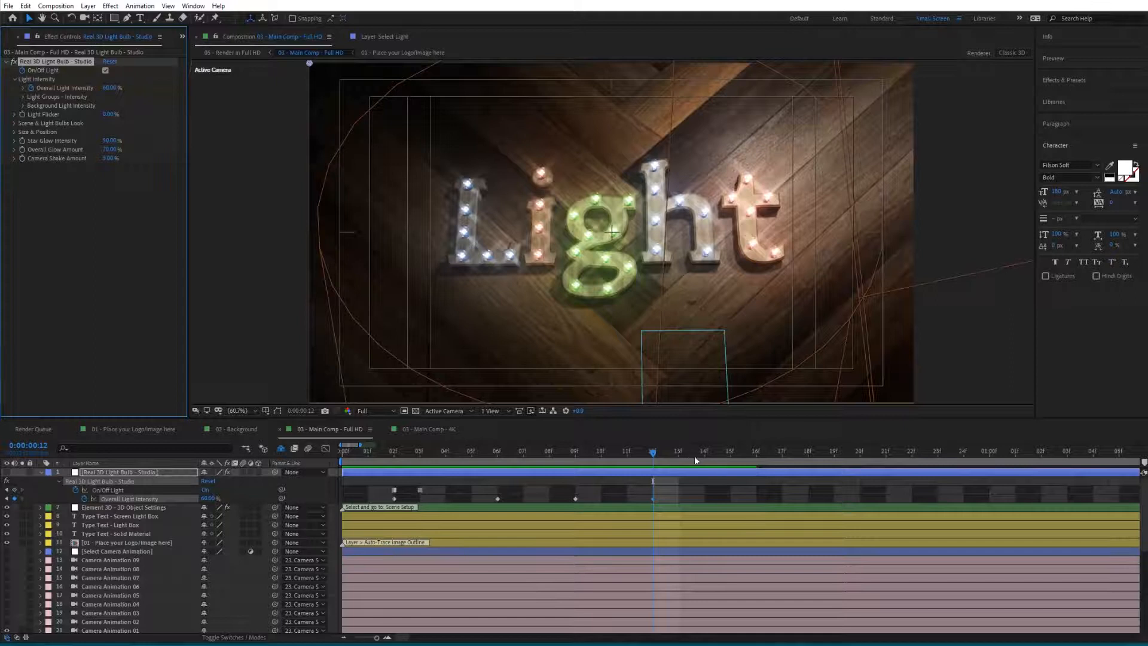
pyautogui.press('pagedown')
pyautogui.press('pagedown')
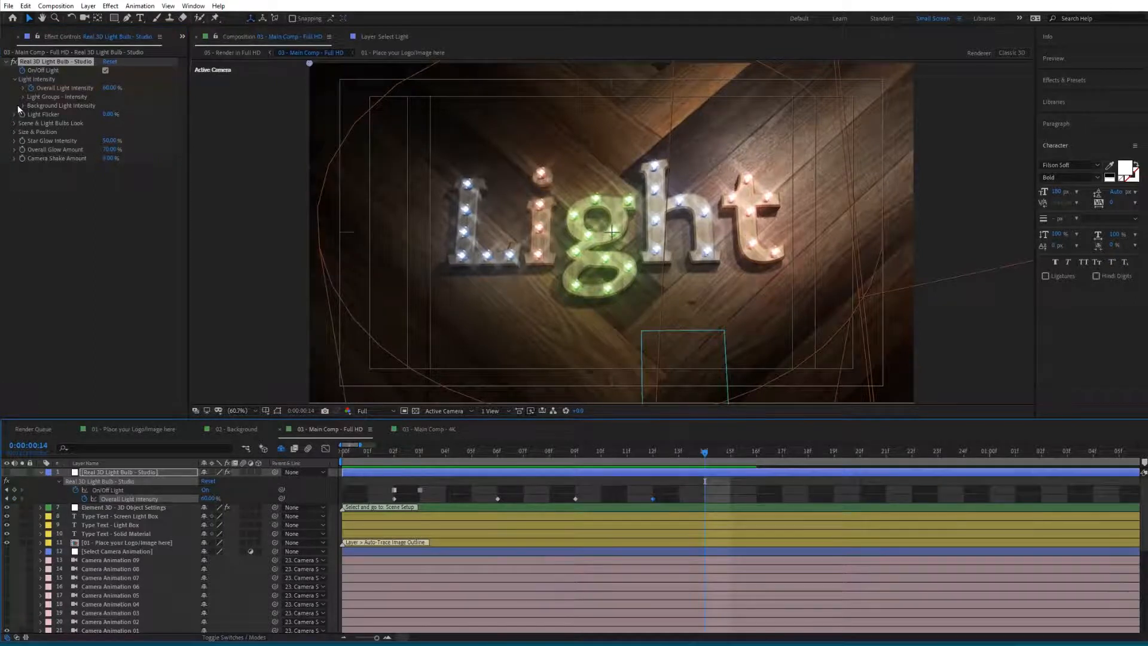
# - Expand Light Groups - Intensity and keyframe the Group 1, 2 and 3 light intensities at frame 12
pyautogui.click(23, 98)
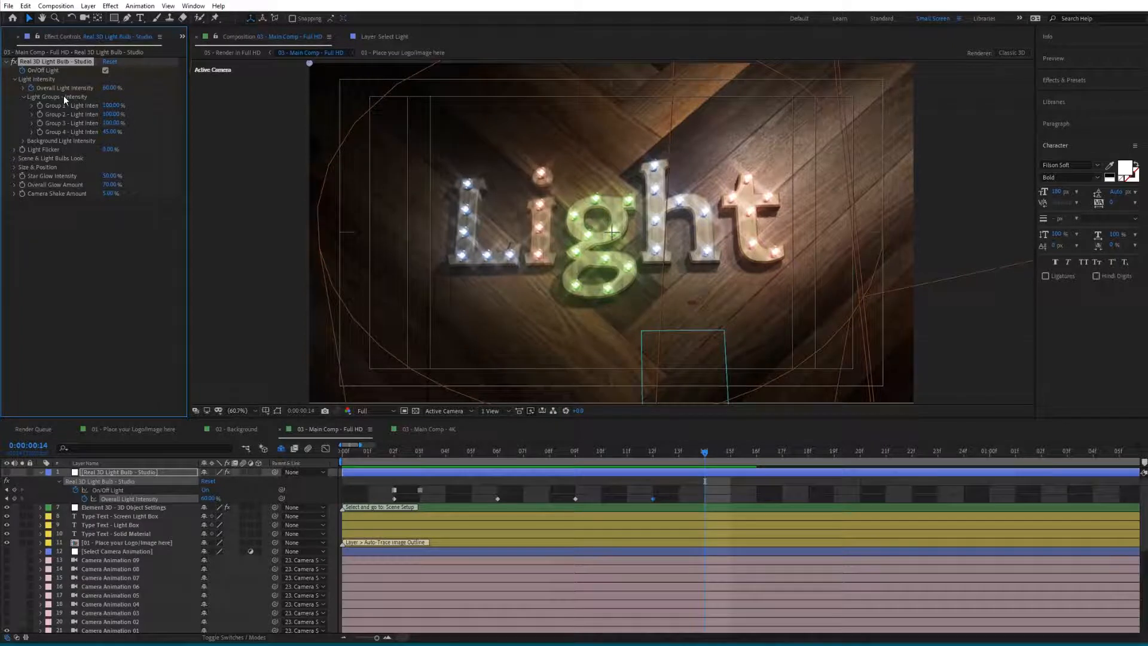
pyautogui.press('j')
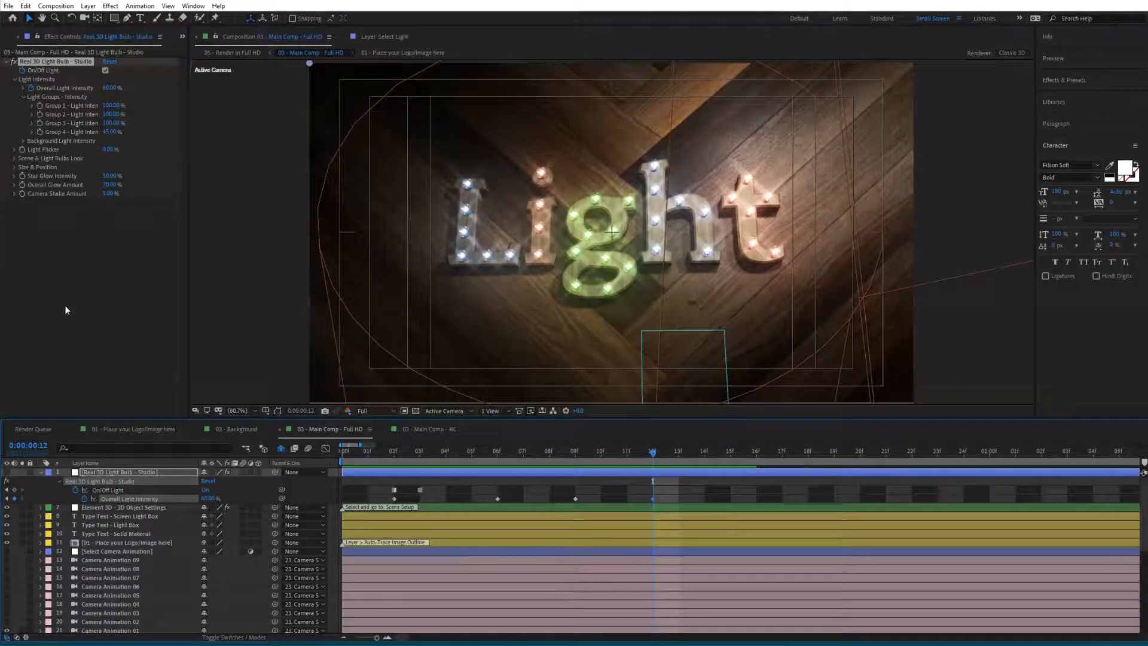
pyautogui.click(37, 105)
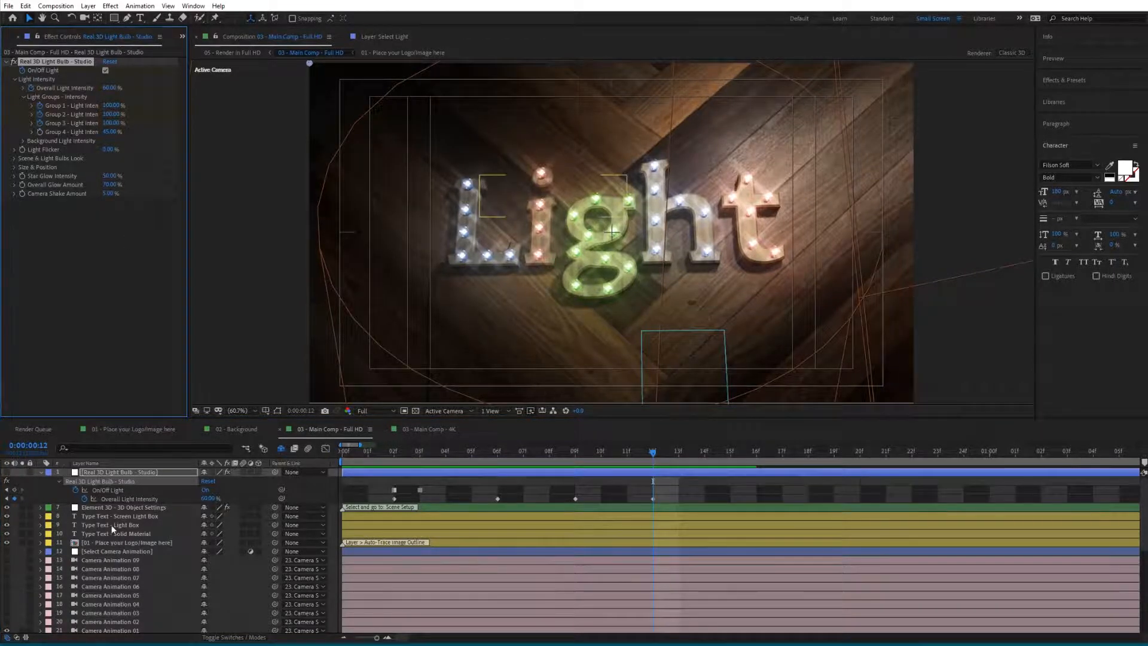
pyautogui.press('u')
pyautogui.press('u')
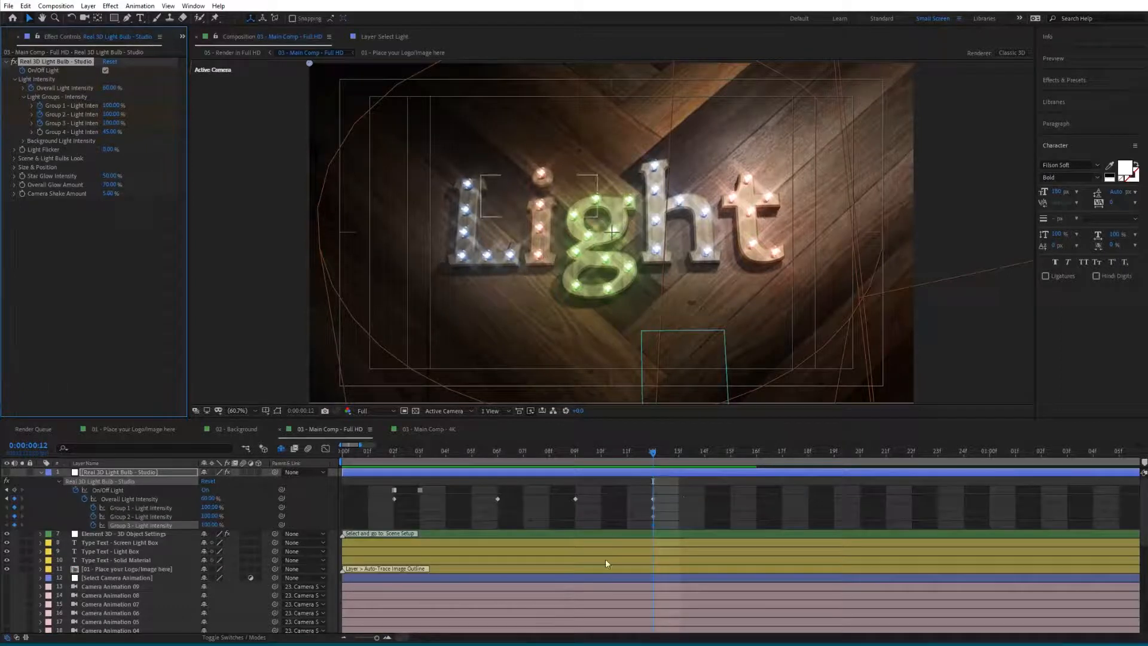
# - At frame 14, set Group 2 and Group 3 light intensities to 0%
pyautogui.click(728, 454)
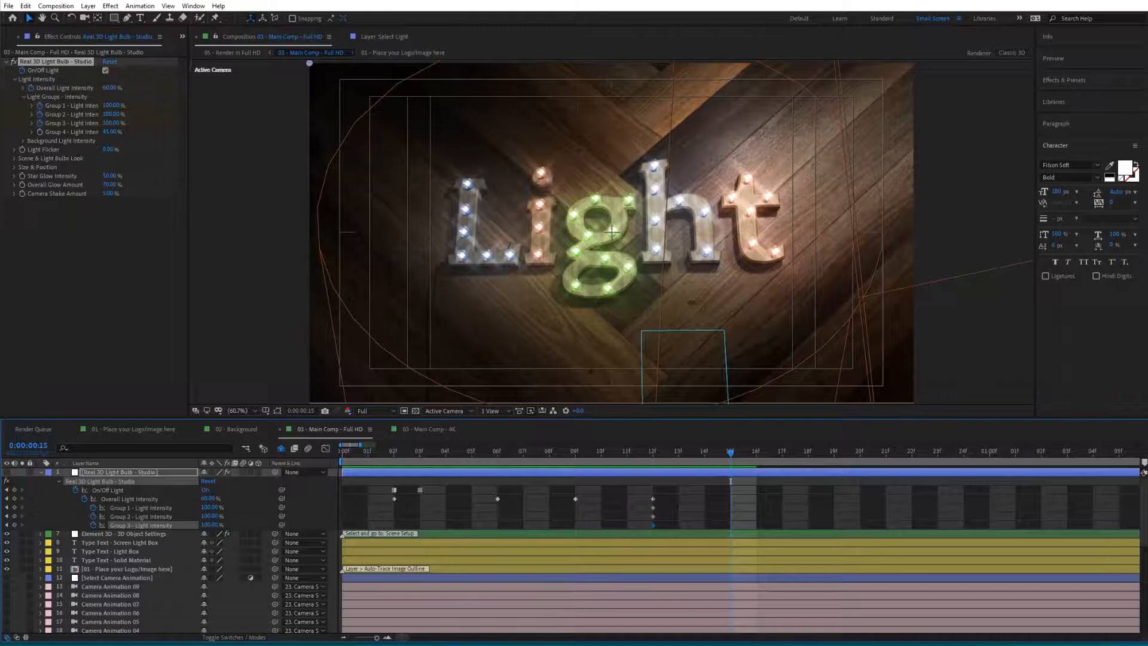
pyautogui.click(111, 115)
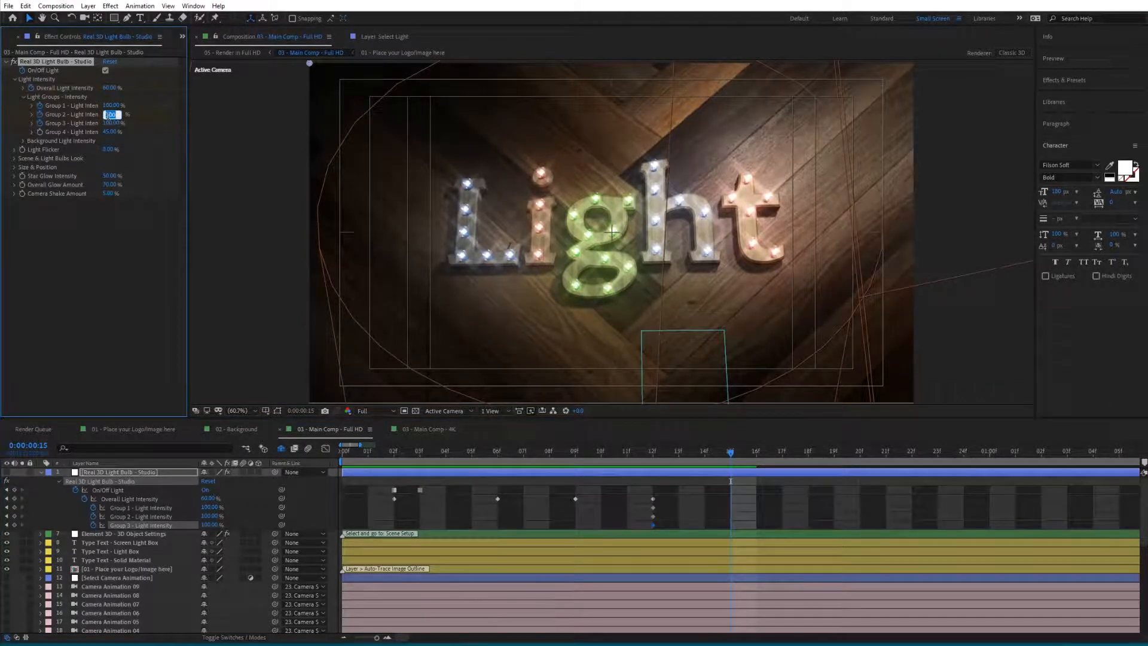
pyautogui.click(699, 454)
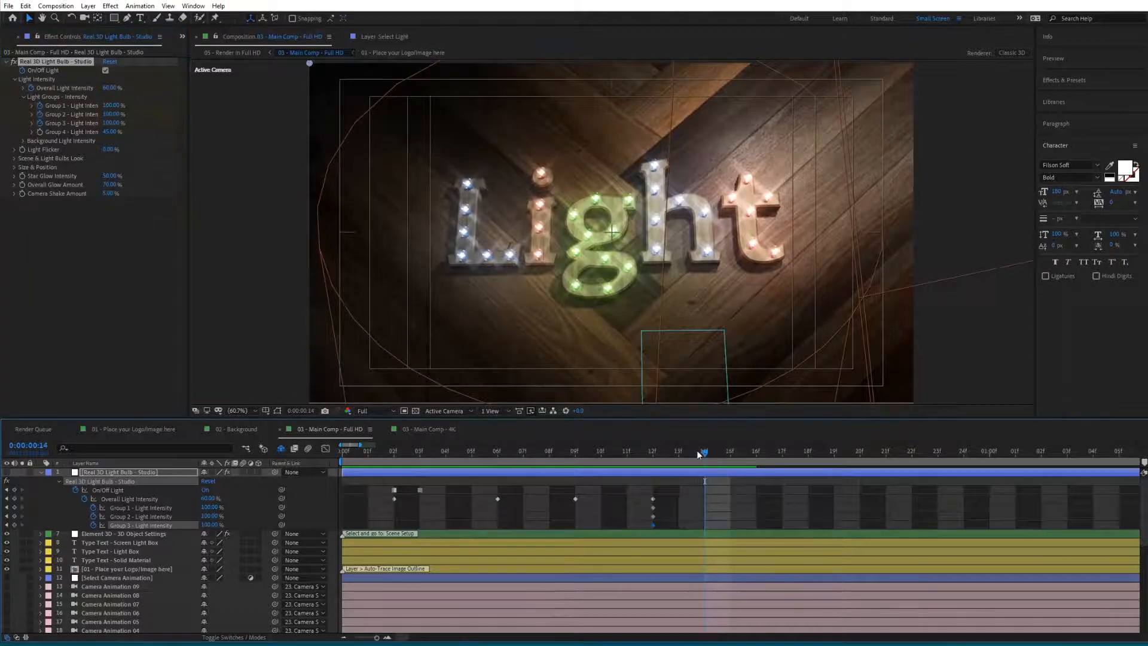
pyautogui.click(111, 116)
pyautogui.write('0')
pyautogui.press('Tab')
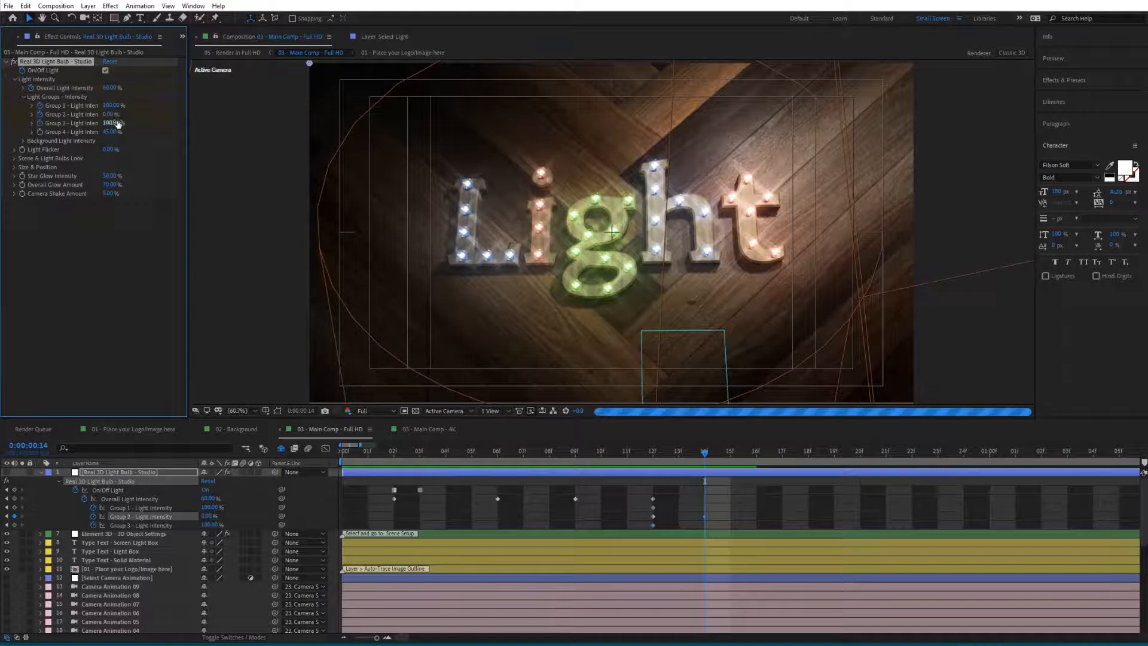
pyautogui.write('0')
pyautogui.press('Return')
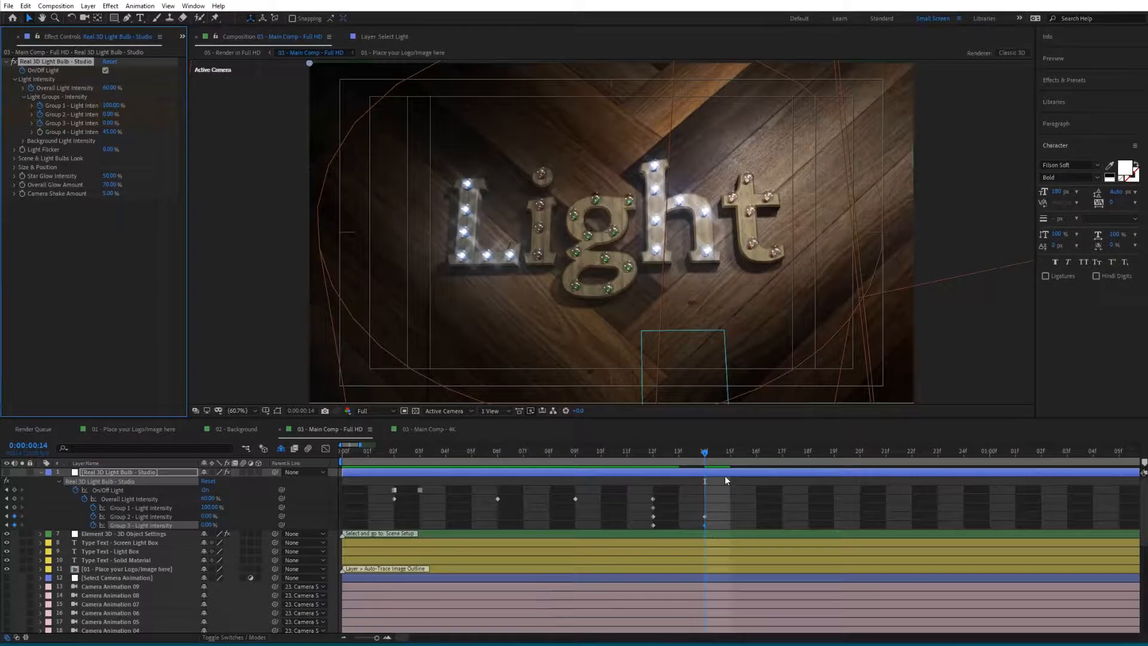
# - At frame 19, add keyframes for the Group 1, Group 2 and Group 3 light intensities
pyautogui.click(807, 459)
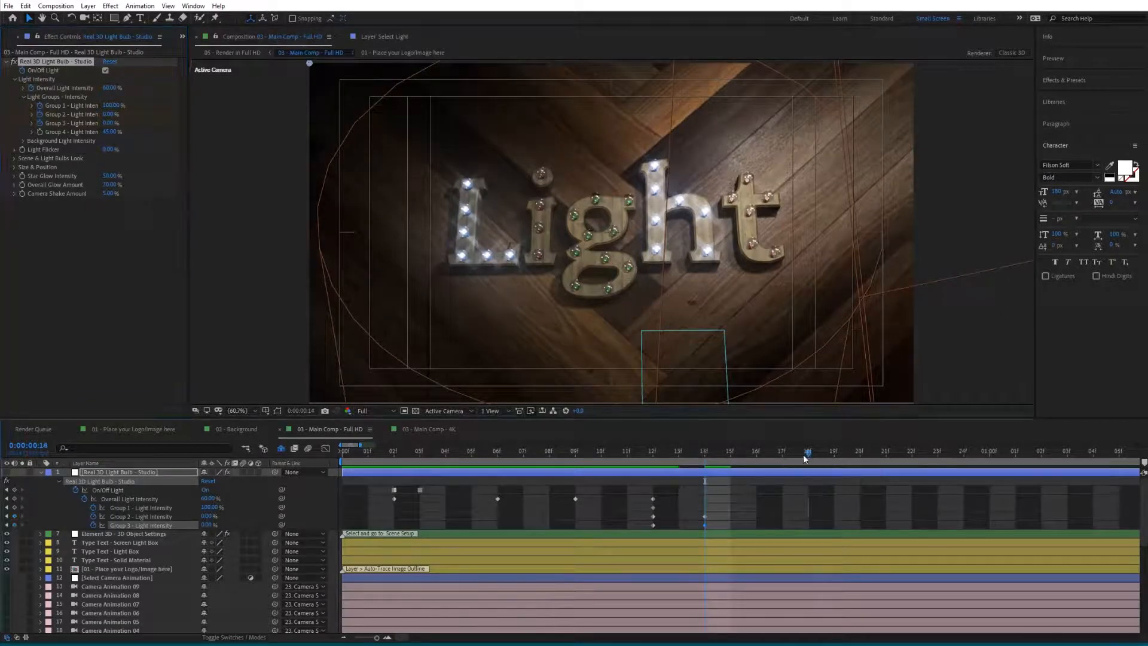
pyautogui.click(887, 456)
pyautogui.click(860, 457)
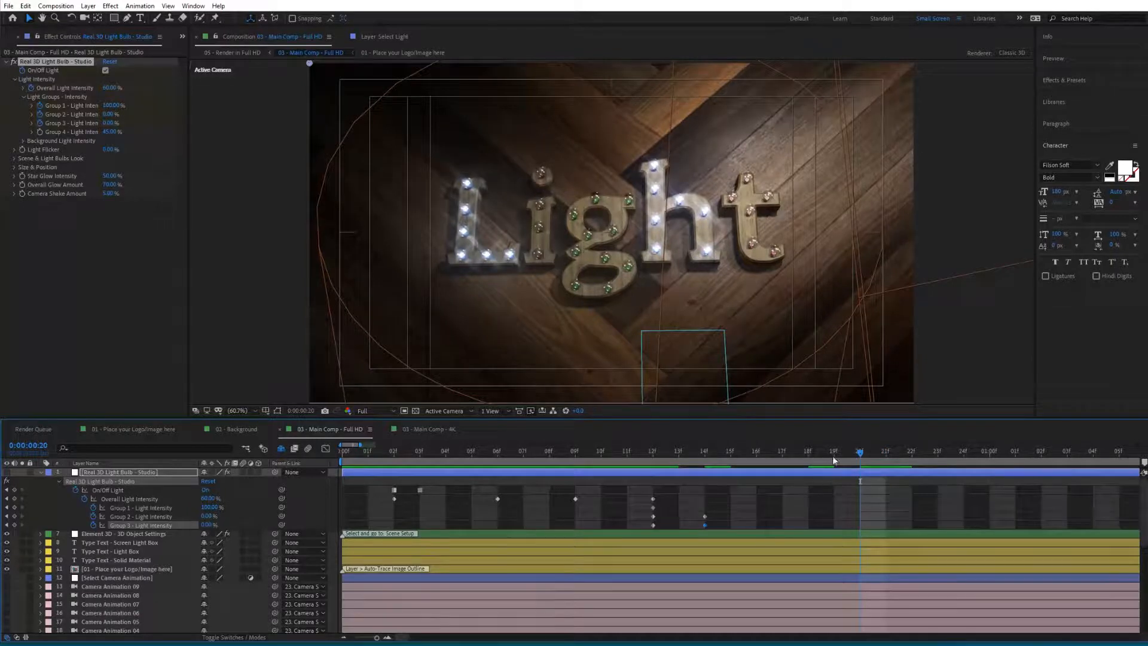
pyautogui.click(833, 455)
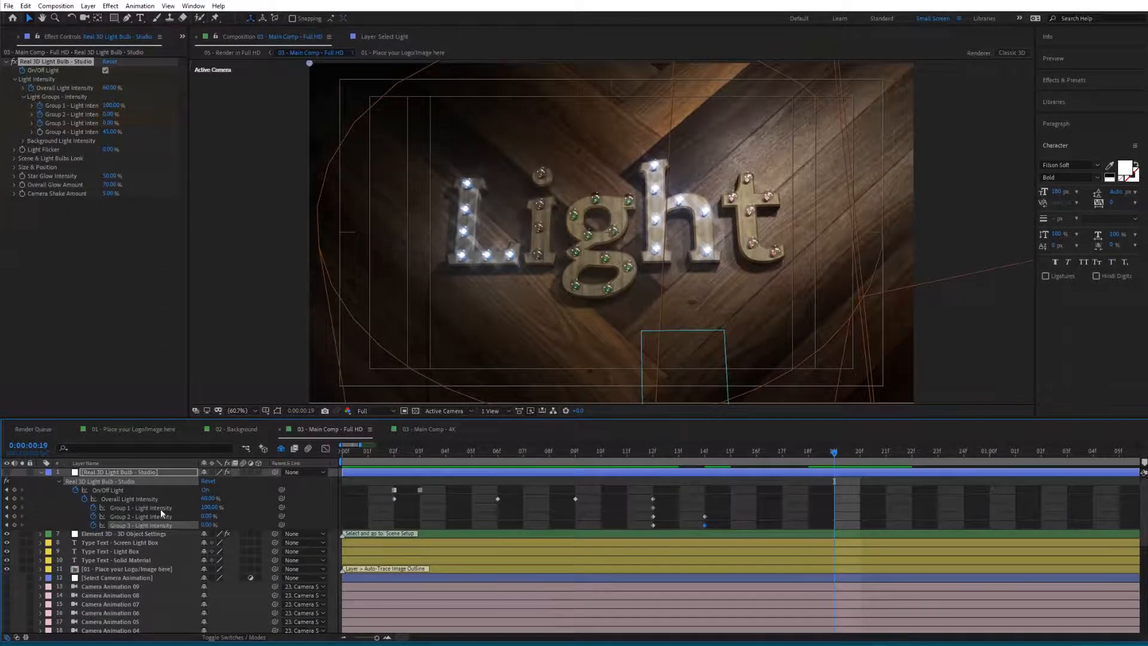
pyautogui.click(14, 507)
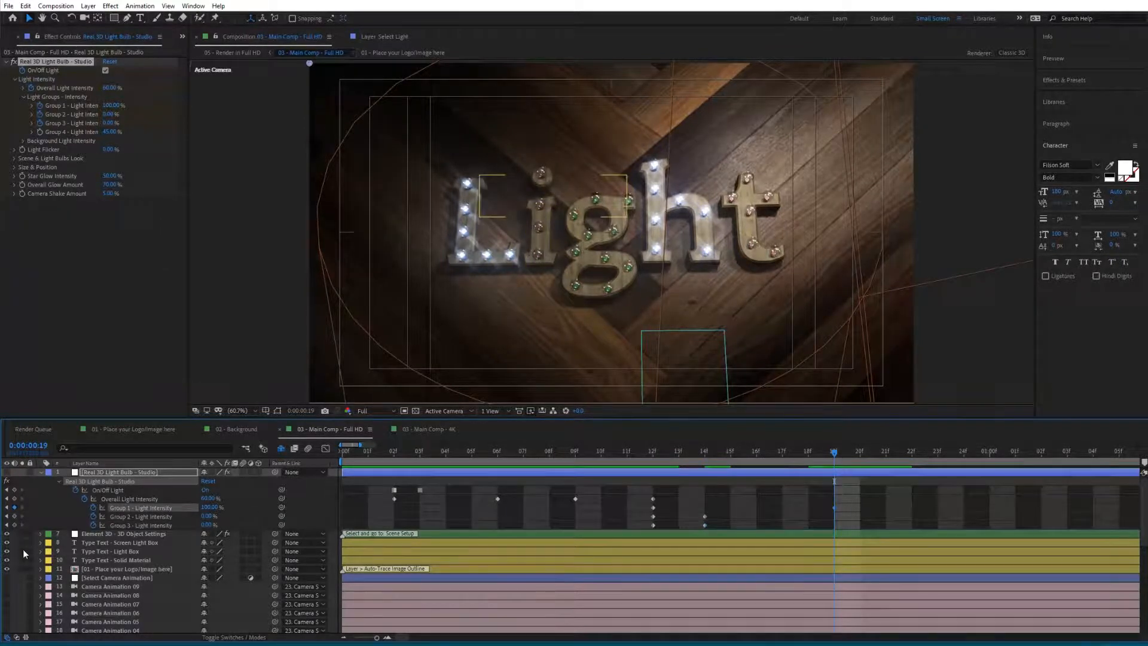
pyautogui.click(14, 517)
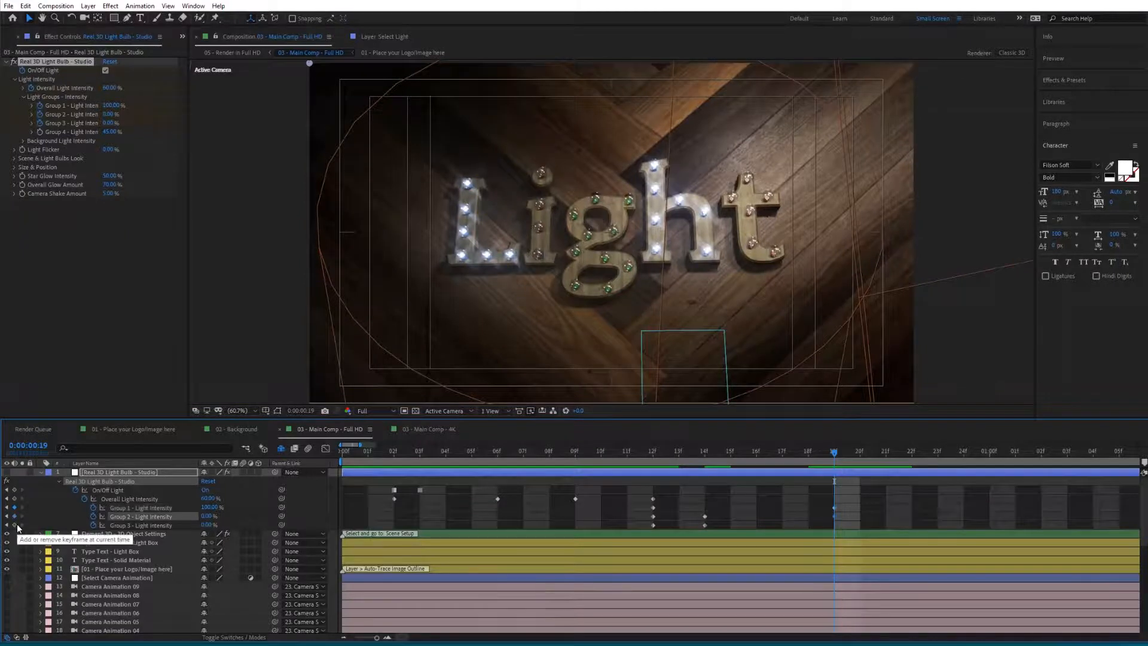
pyautogui.click(15, 525)
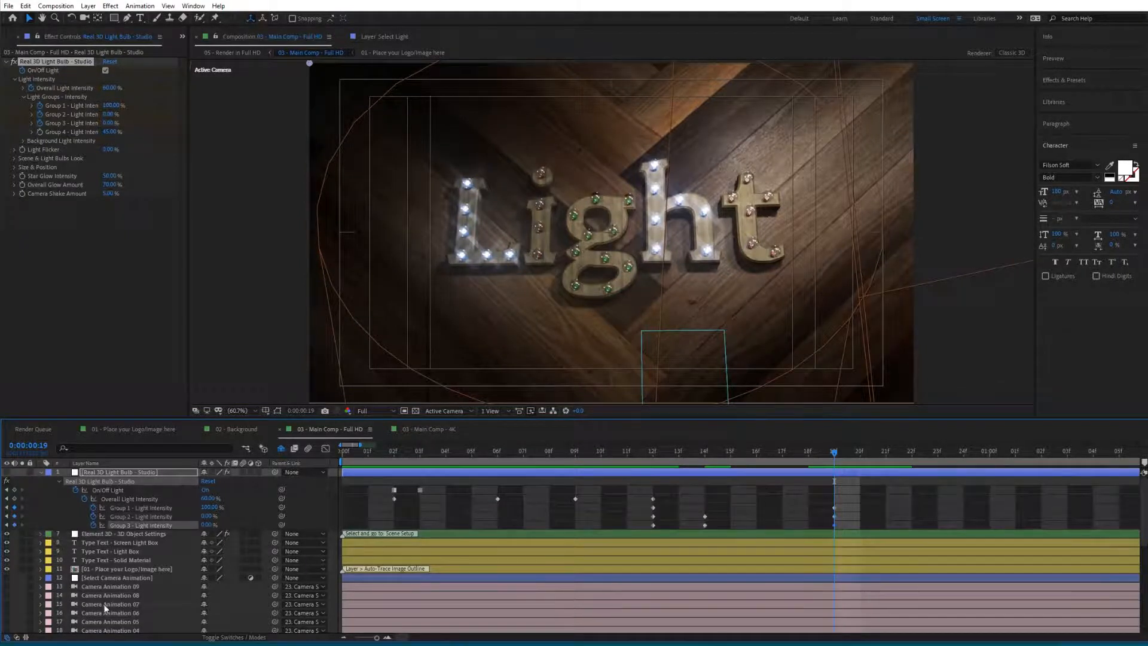
# - At frame 21, set Group 1 light intensity to 0% and Group 2 light intensity to 100%
pyautogui.click(879, 454)
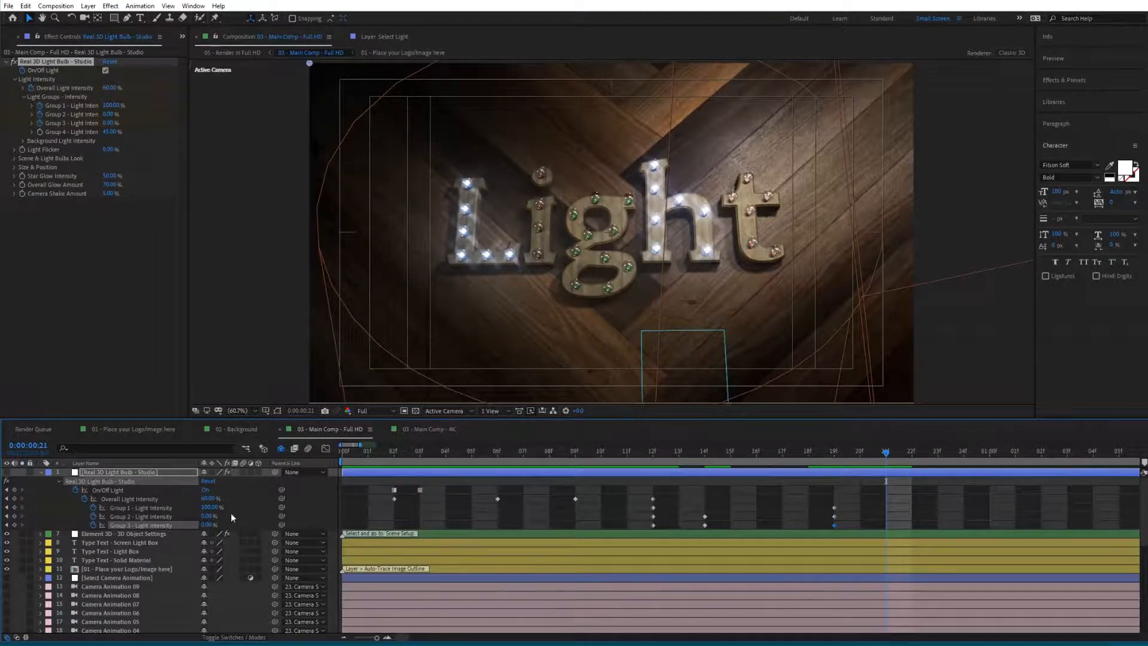
pyautogui.write('00')
pyautogui.press('Return')
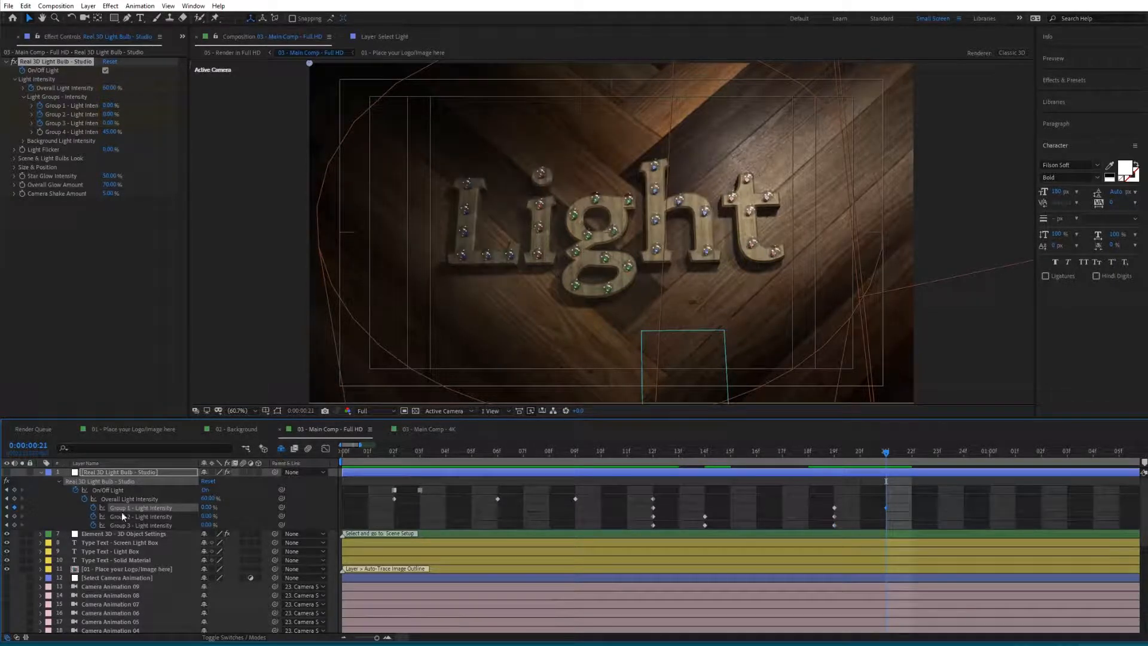
pyautogui.click(207, 517)
pyautogui.press('Return')
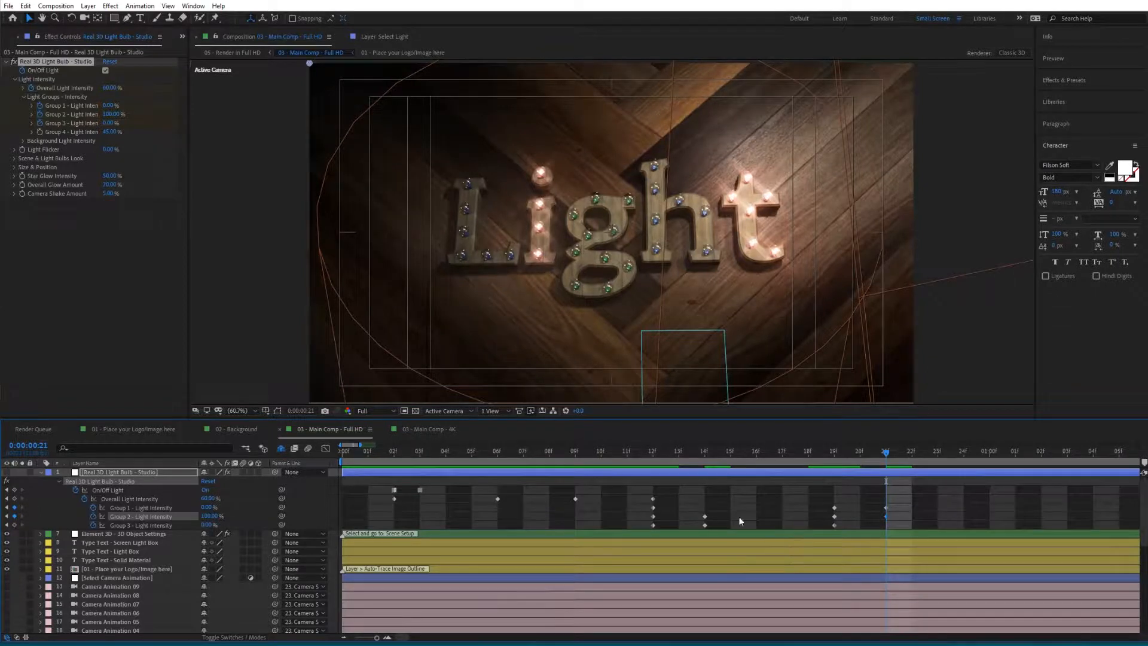
# - At frame 1:01, add keyframes for the Group 1 and Group 3 light intensities
pyautogui.click(1014, 454)
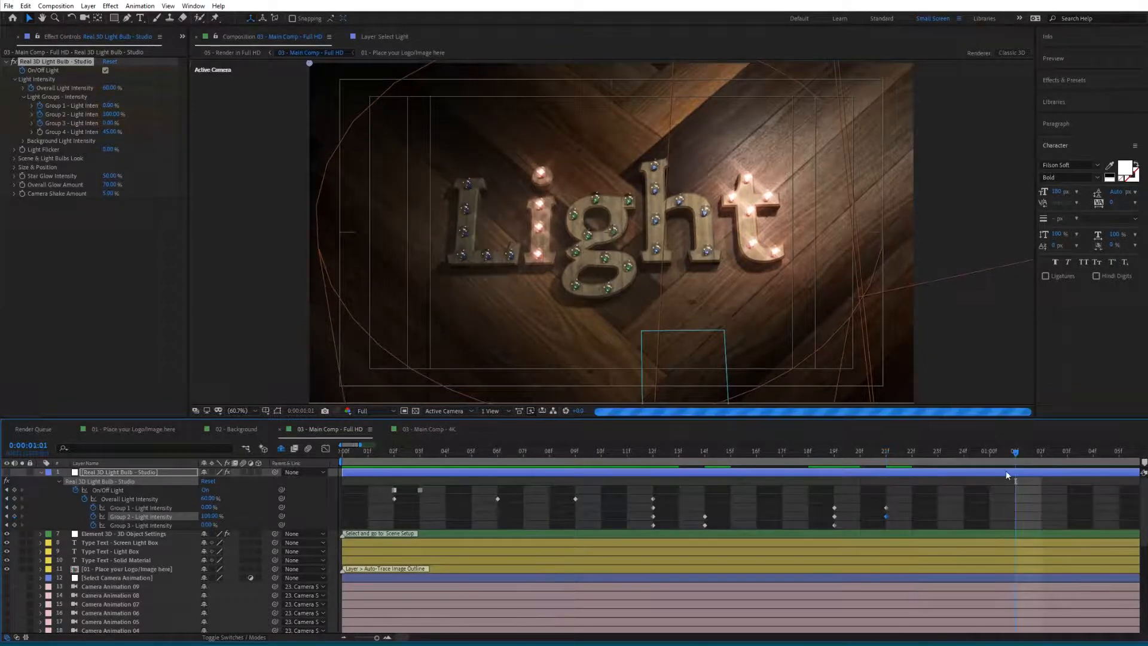
pyautogui.click(14, 508)
pyautogui.click(14, 525)
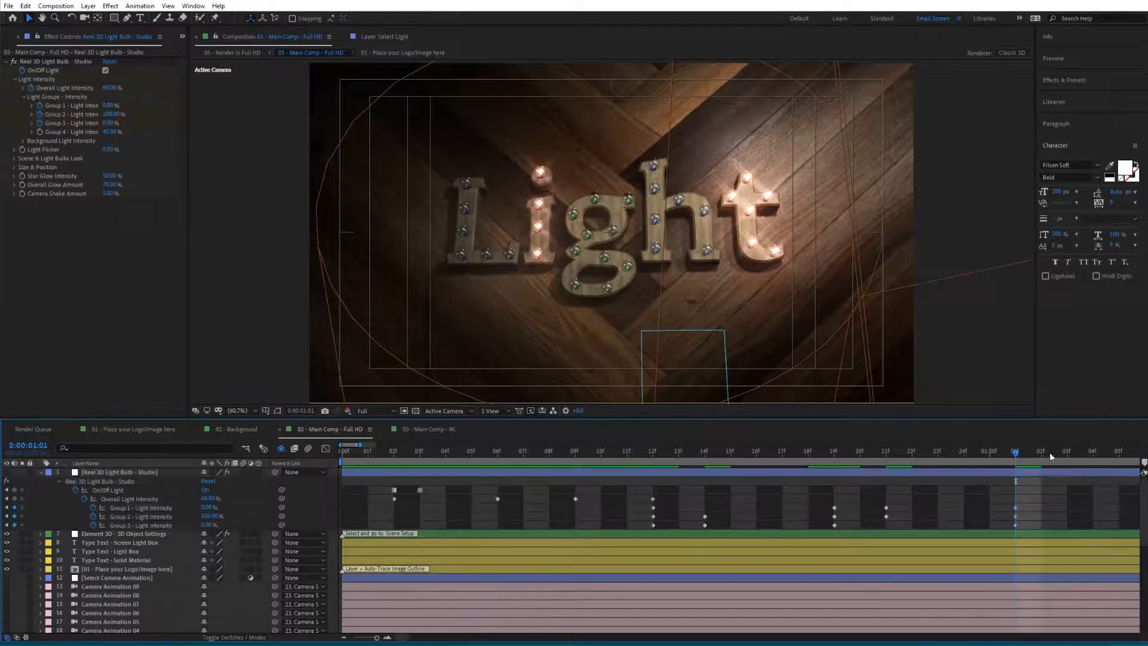
# - At frame 1:03, set Group 2 light intensity to 0% and Group 3 to 100%, and keyframe Group 1
pyautogui.click(1066, 453)
pyautogui.moveTo(404, 637); pyautogui.dragTo(408, 640)
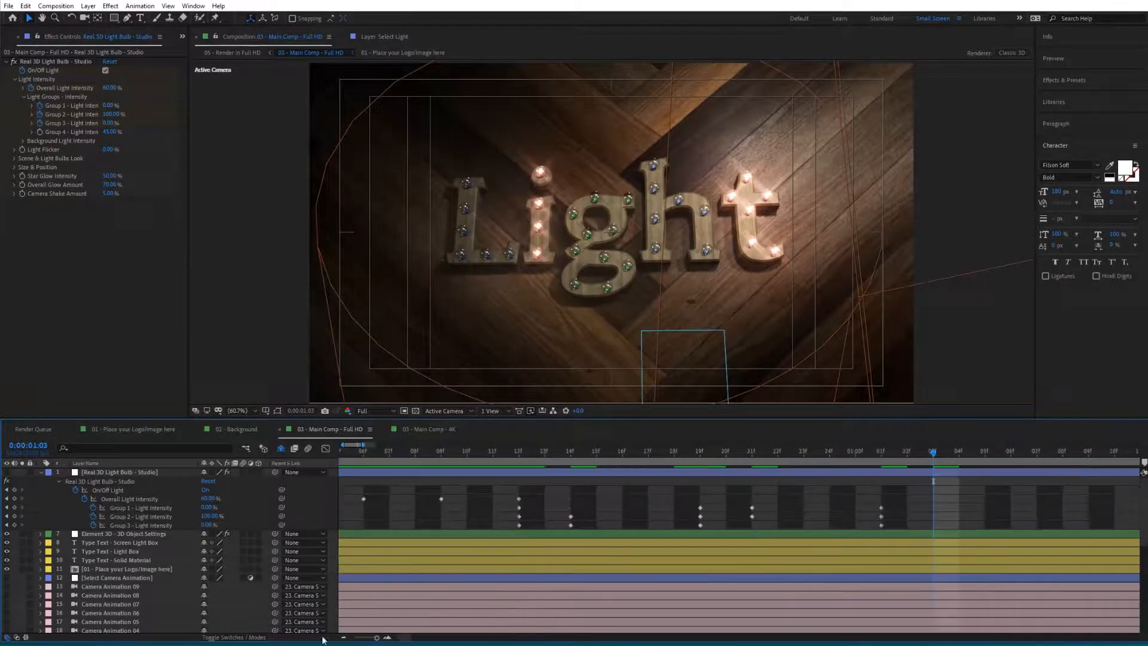
pyautogui.click(210, 516)
pyautogui.write('0')
pyautogui.press('Return')
pyautogui.click(209, 525)
pyautogui.write('100')
pyautogui.press('Return')
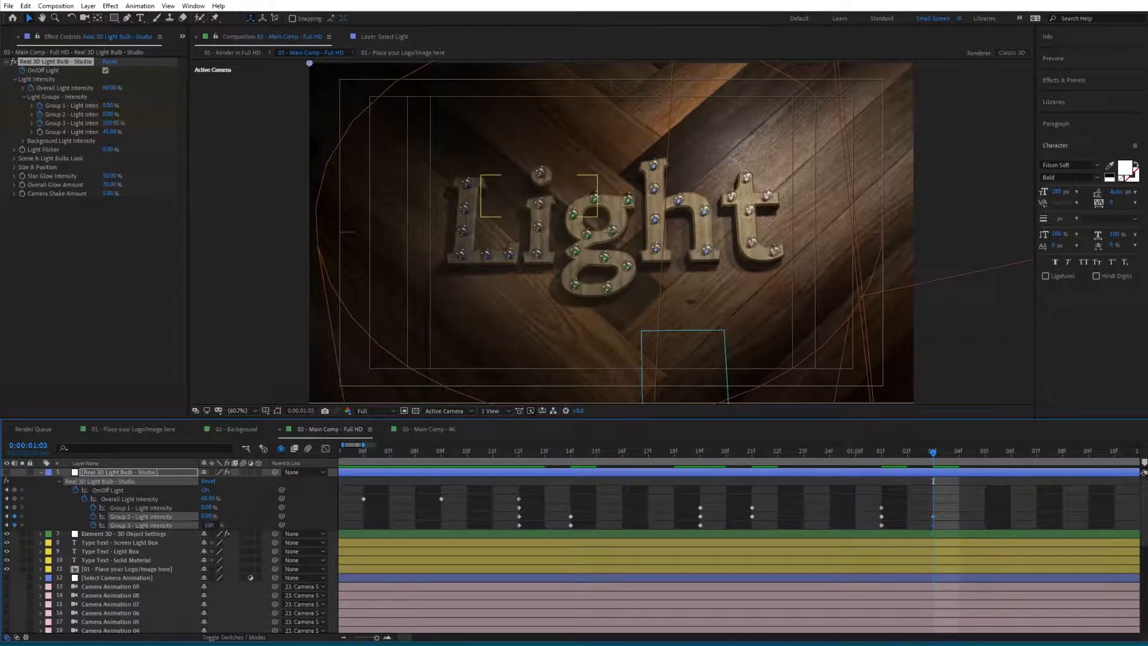
pyautogui.press(',')
pyautogui.click(14, 507)
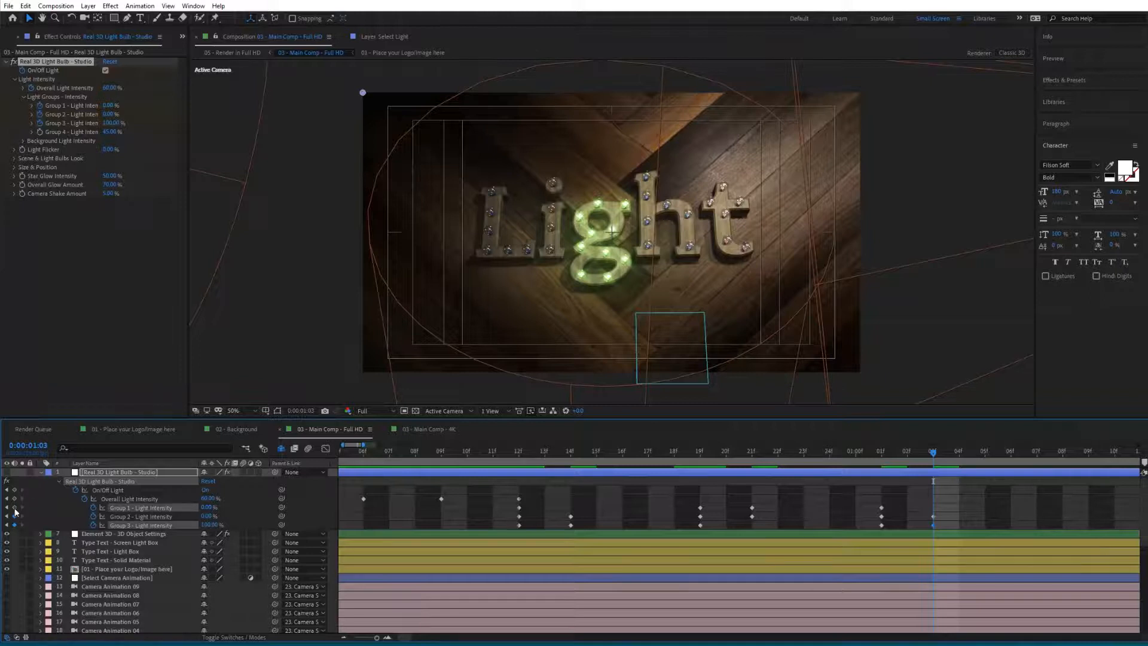
# - At frame 1:08, add keyframes for the Group 2 and Group 3 light intensities
pyautogui.click(1061, 453)
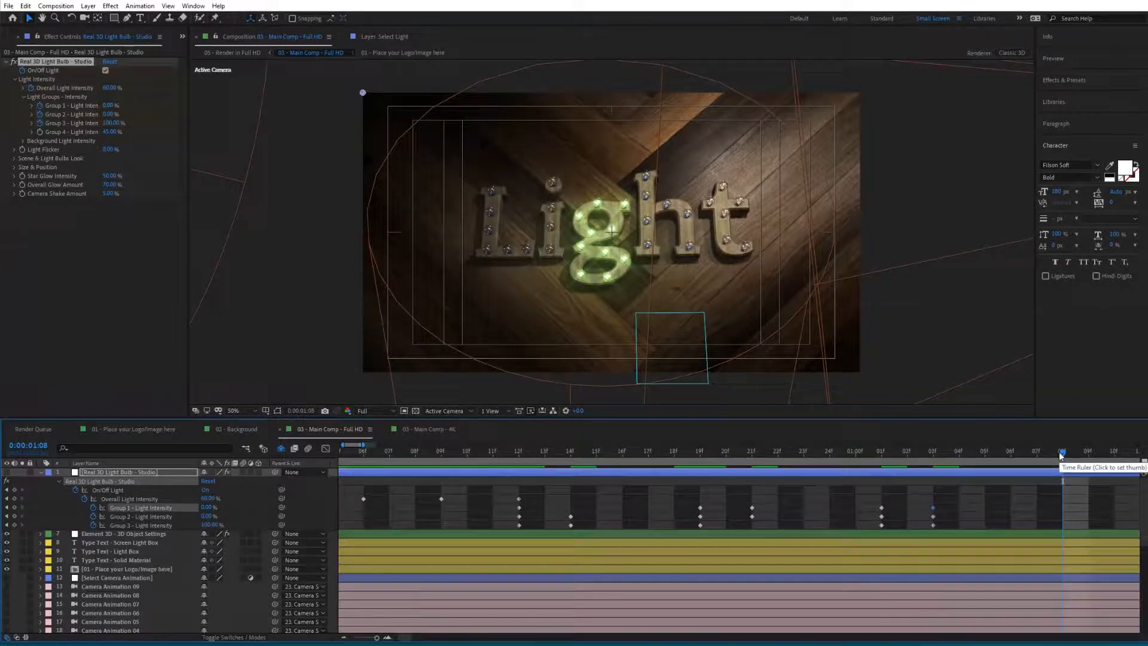
pyautogui.click(14, 516)
pyautogui.click(15, 525)
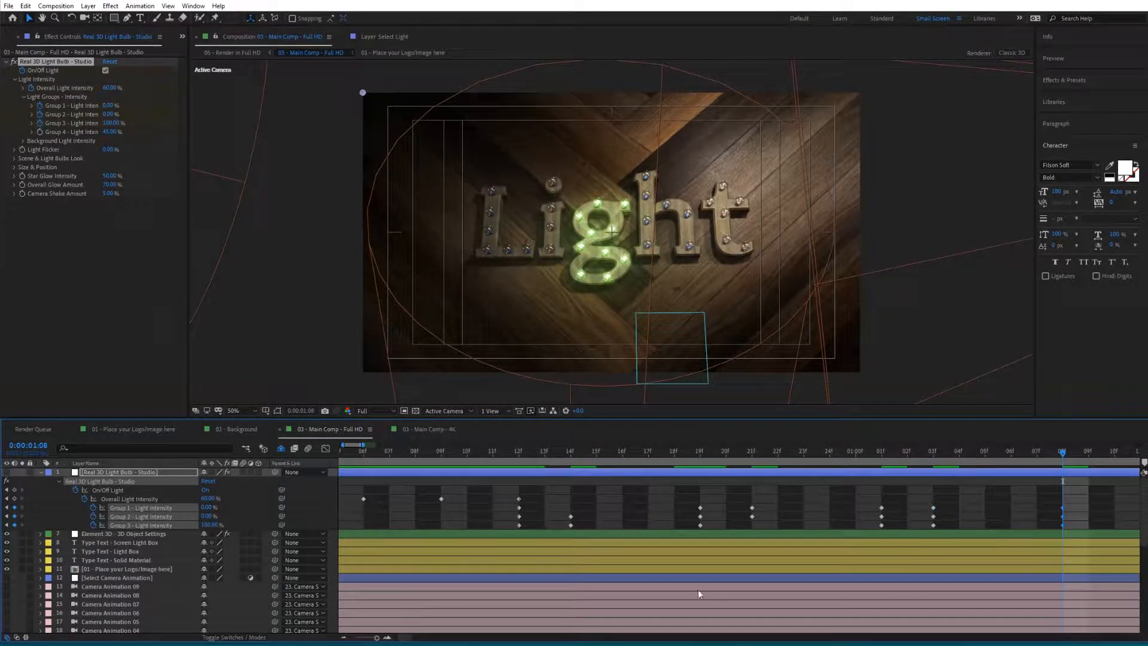
# - At frame 1:10, set Group 3 light intensity to 0% and Group 1 to 100%, and keyframe Group 2
pyautogui.click(1111, 454)
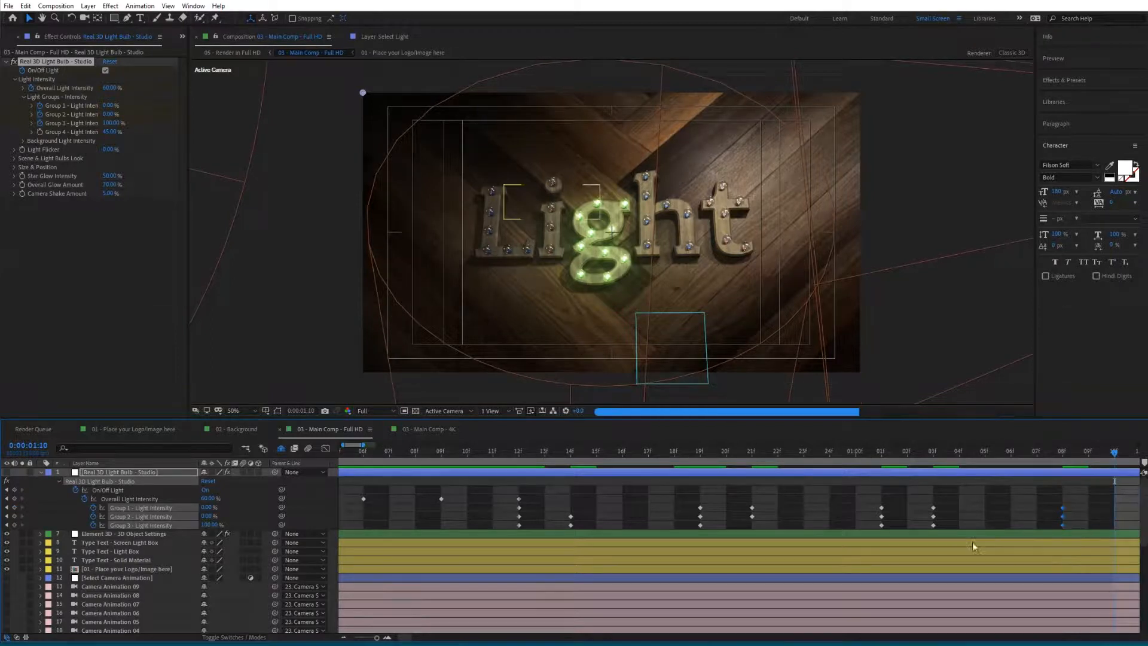
pyautogui.click(226, 525)
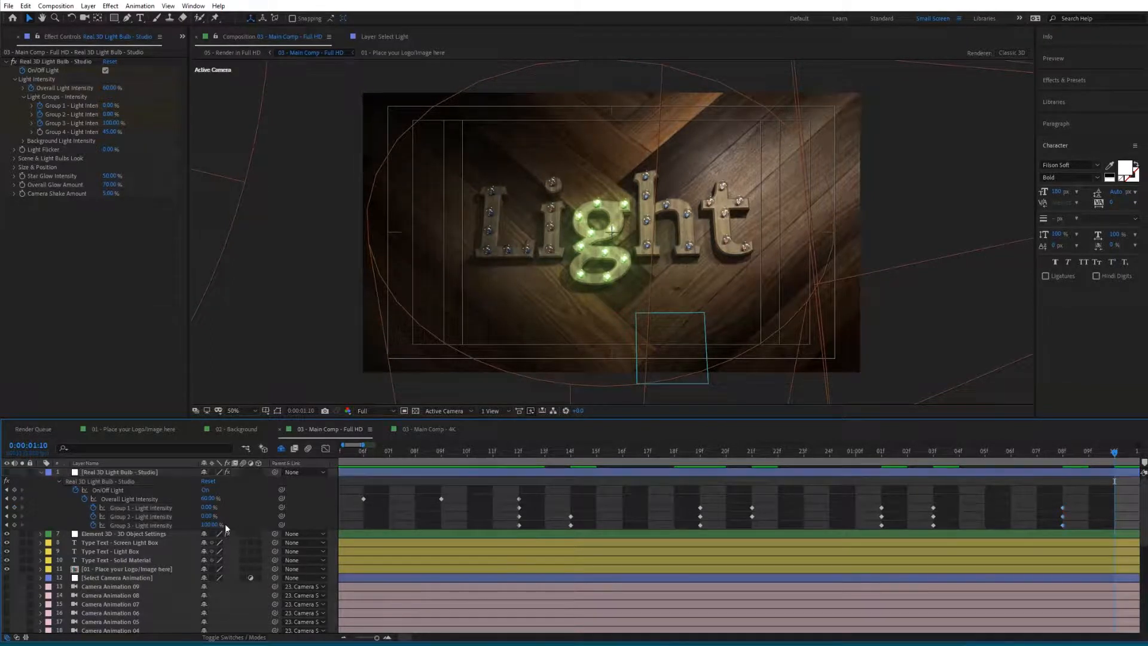
pyautogui.click(211, 525)
pyautogui.write('0')
pyautogui.press('Return')
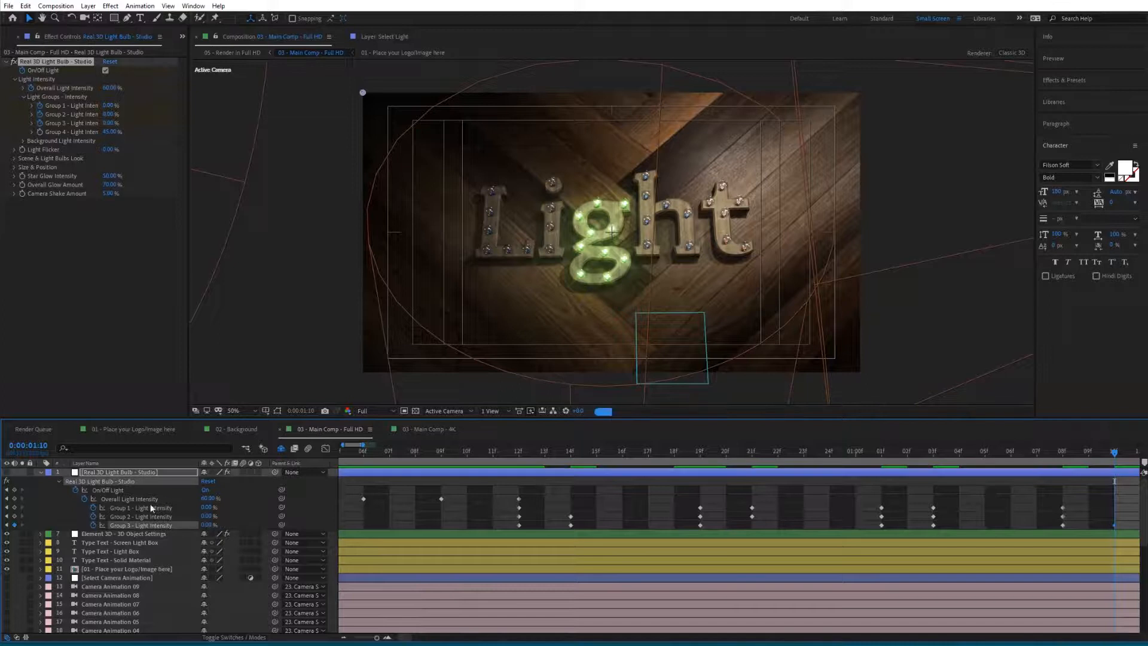
pyautogui.click(206, 508)
pyautogui.write('100')
pyautogui.press('Return')
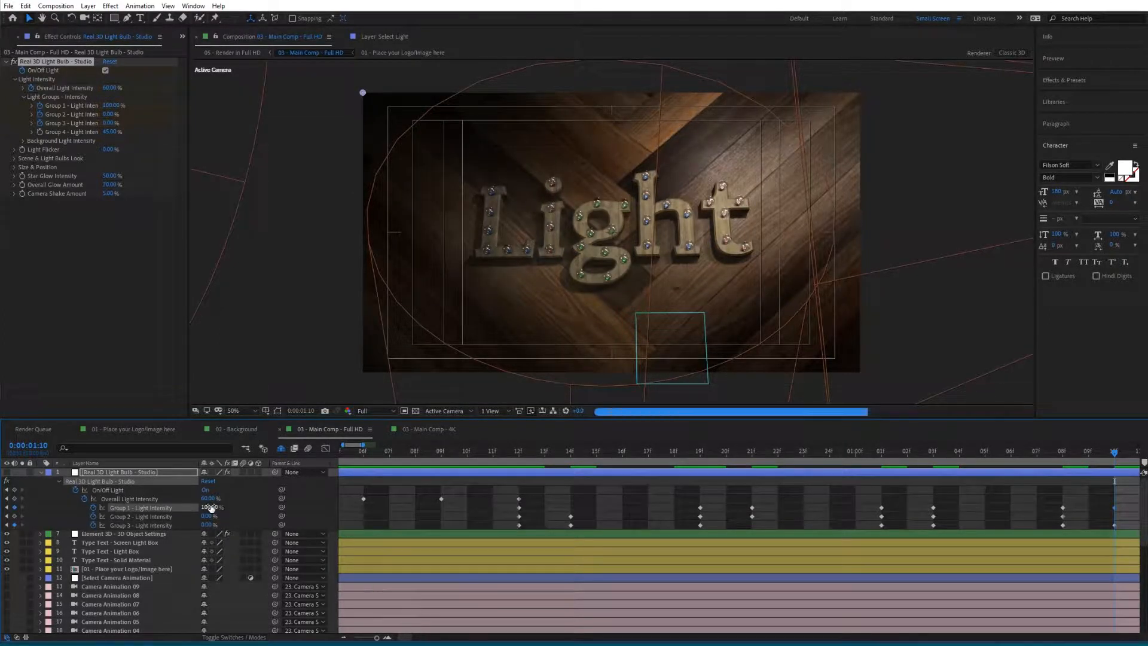
pyautogui.click(15, 515)
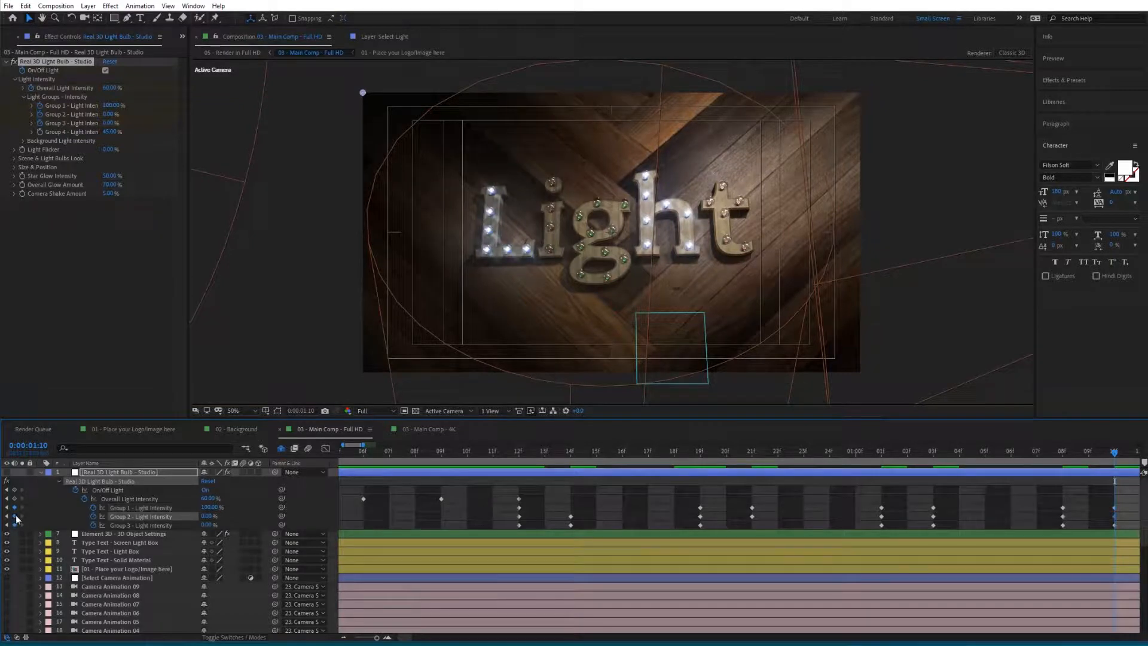
pyautogui.click(250, 509)
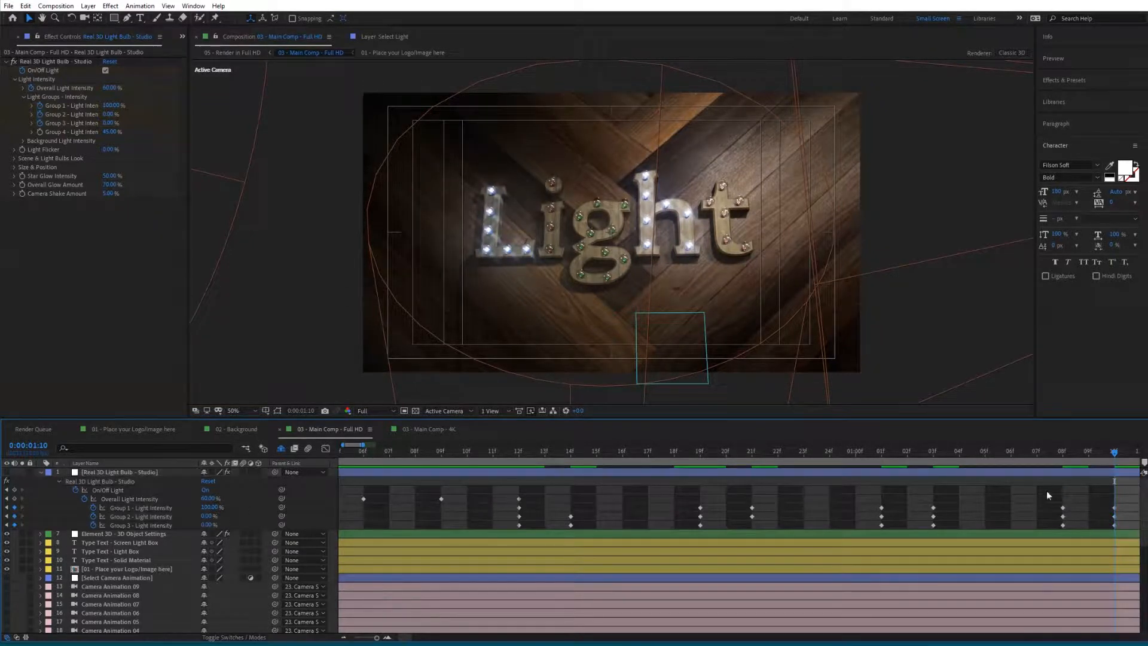
# - Copy the Group 1–3 intensity flicker keyframes and paste them starting at frame 1:14
pyautogui.press('space')
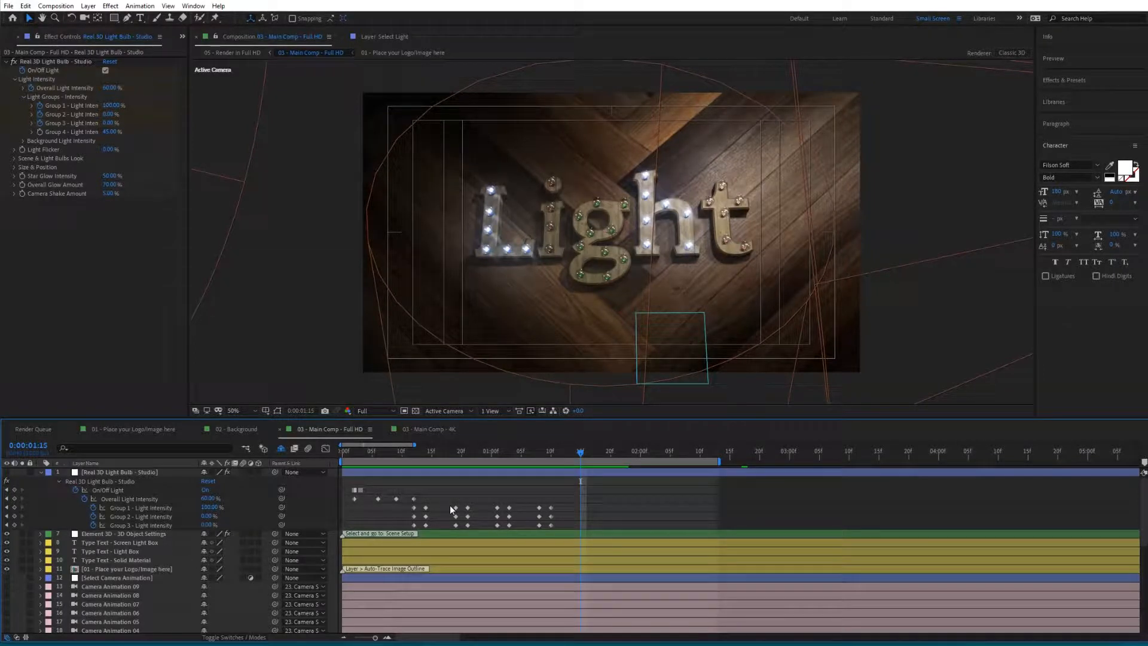
pyautogui.moveTo(449, 505); pyautogui.dragTo(556, 532)
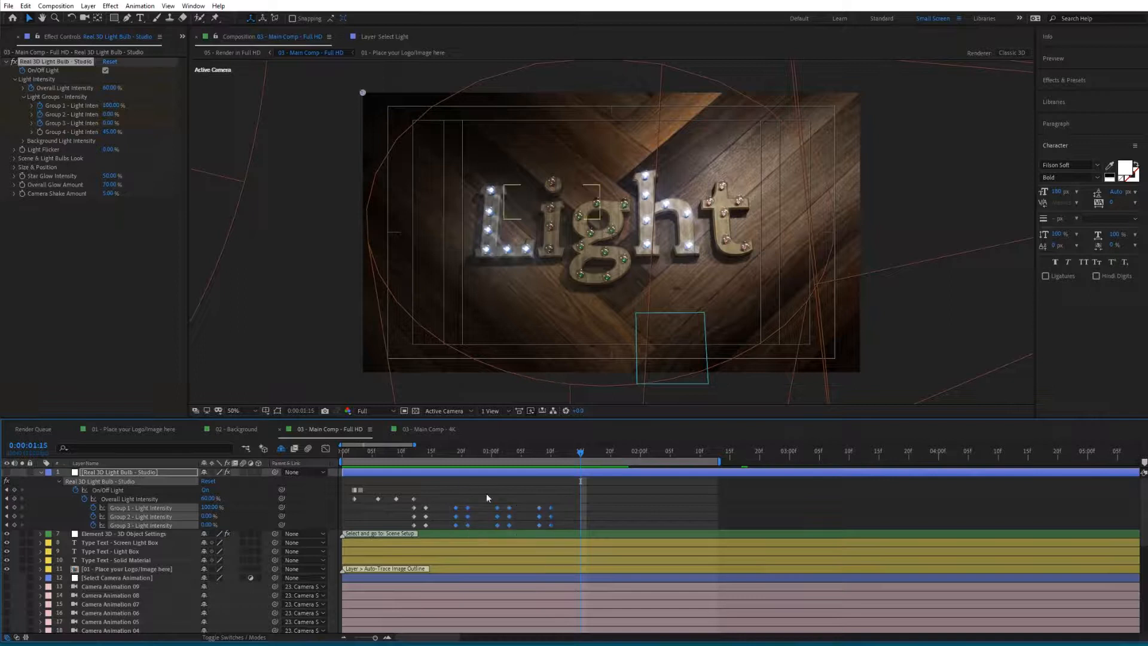
pyautogui.click(456, 457)
pyautogui.click(551, 458)
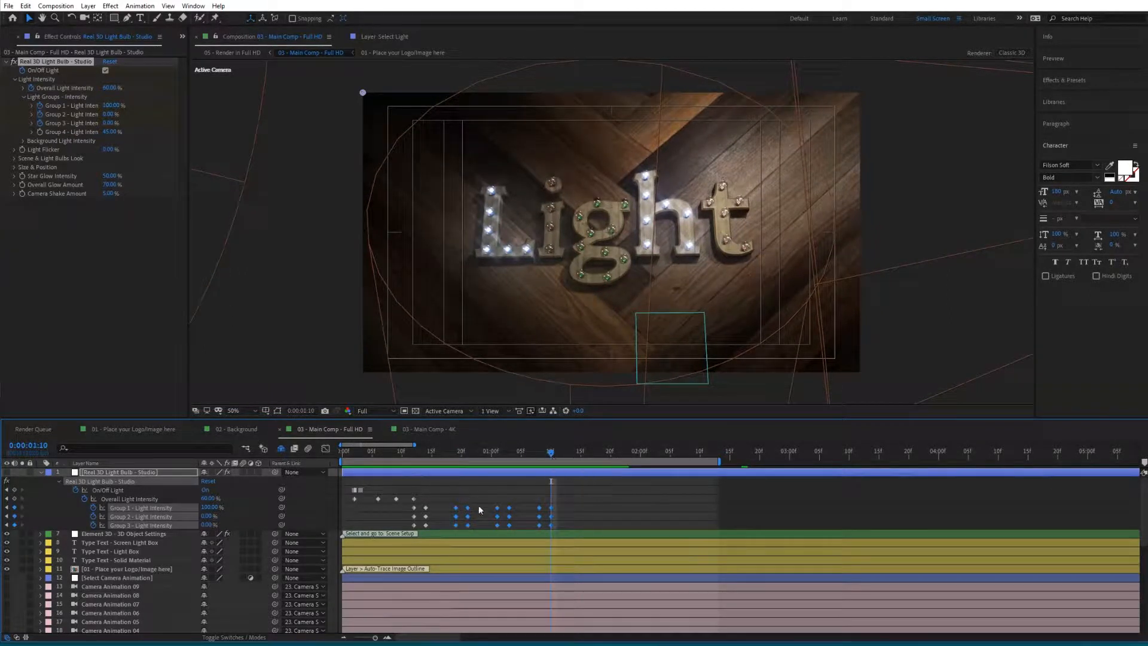
pyautogui.moveTo(447, 509); pyautogui.dragTo(555, 531)
pyautogui.moveTo(551, 453); pyautogui.dragTo(575, 456)
pyautogui.hotkey('ctrl', 'v')
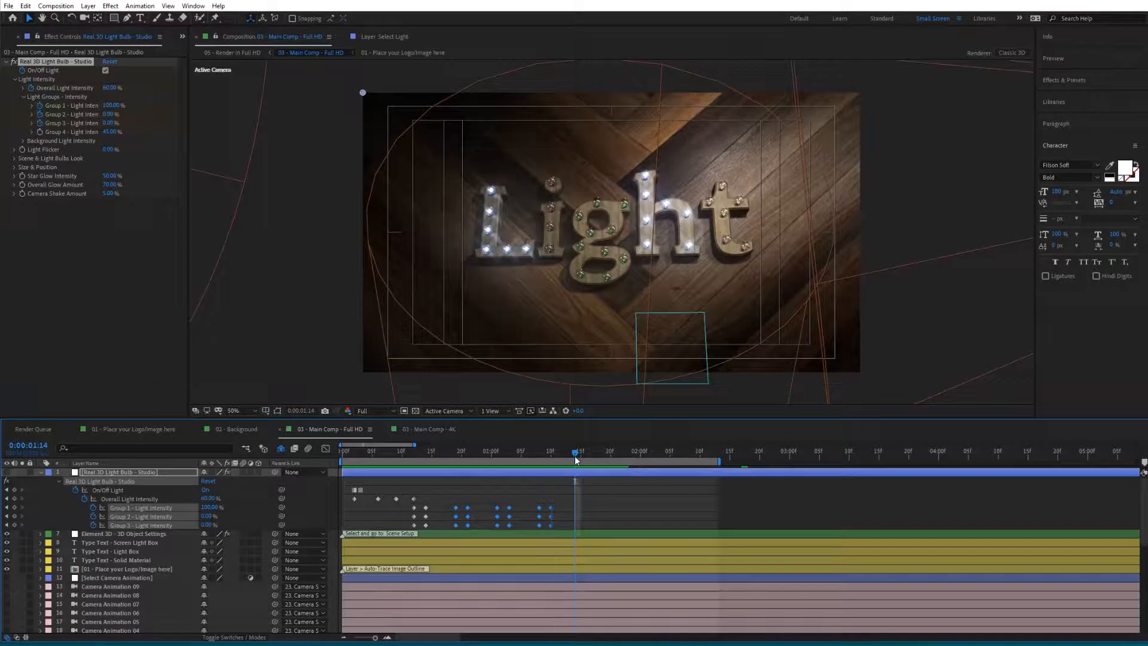
# - Paste the copied flicker keyframes twice more further along the timeline, the last at frame 3:04
pyautogui.click(689, 458)
pyautogui.click(694, 459)
pyautogui.hotkey('ctrl', 'v')
pyautogui.moveTo(808, 463); pyautogui.dragTo(813, 463)
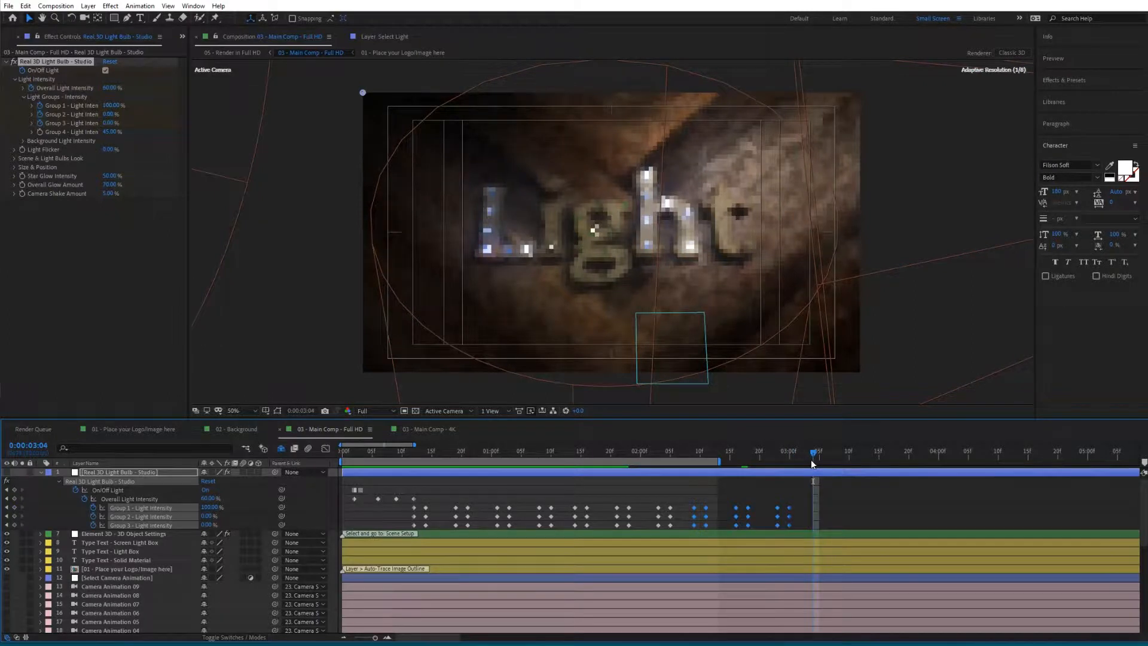
pyautogui.hotkey('ctrl', 'v')
# - Set the work area end to frame 3:20 and preview the light animation
pyautogui.click(920, 460)
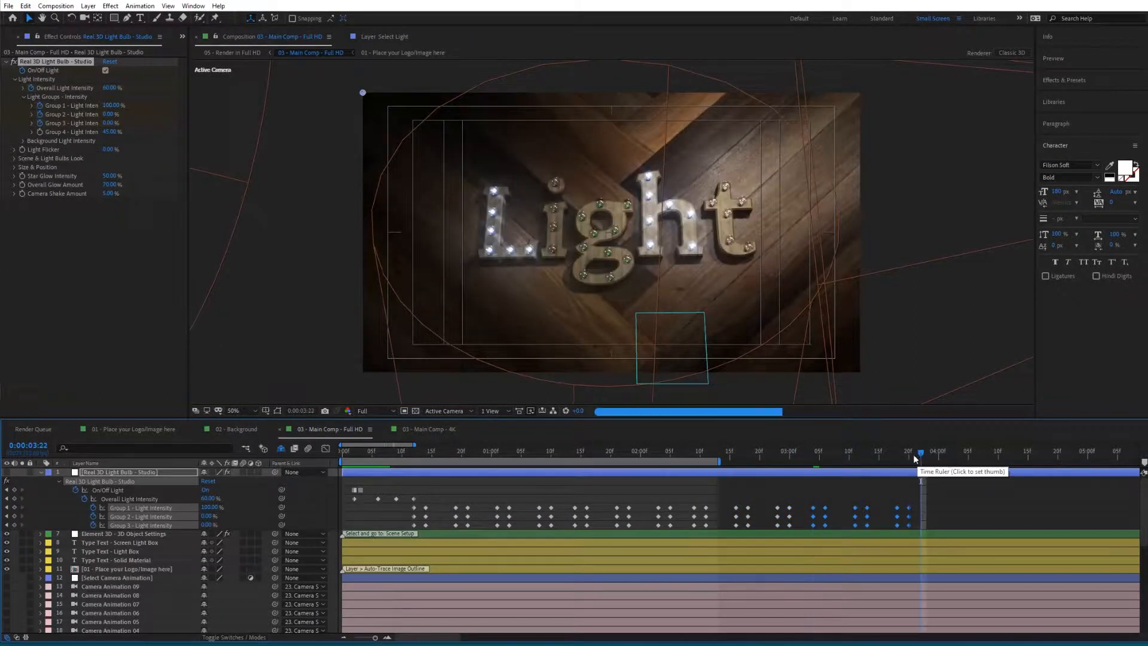
pyautogui.click(910, 458)
pyautogui.press('n')
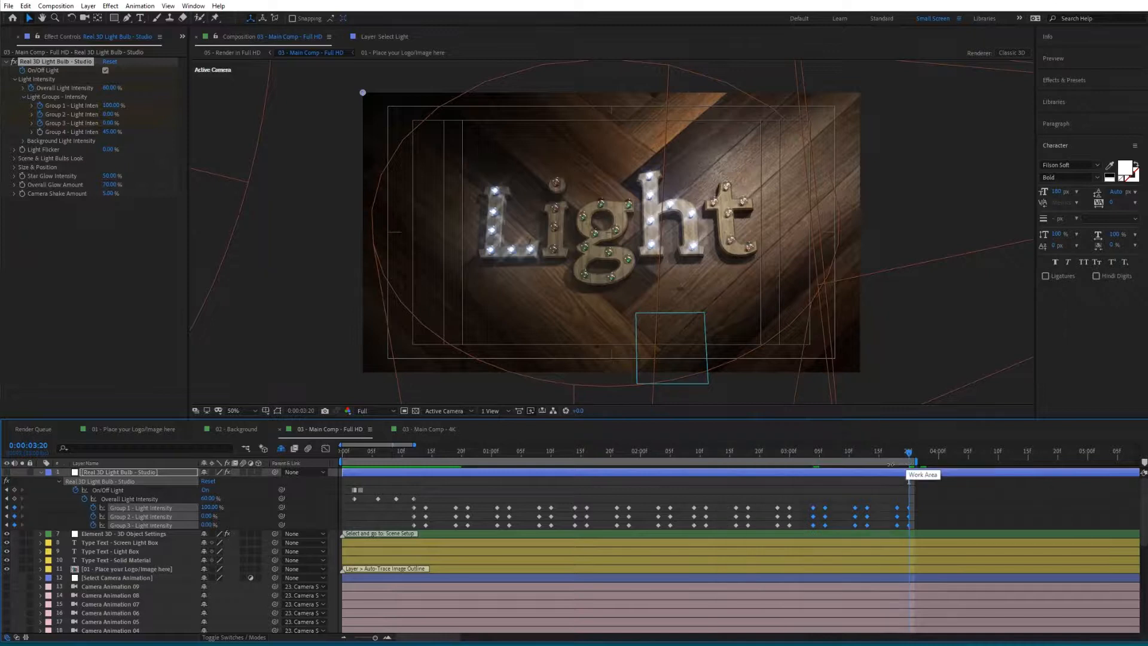
pyautogui.moveTo(915, 463)
pyautogui.mouseDown()
pyautogui.moveTo(572, 464)
pyautogui.moveTo(912, 467)
pyautogui.mouseUp()
pyautogui.press('space')
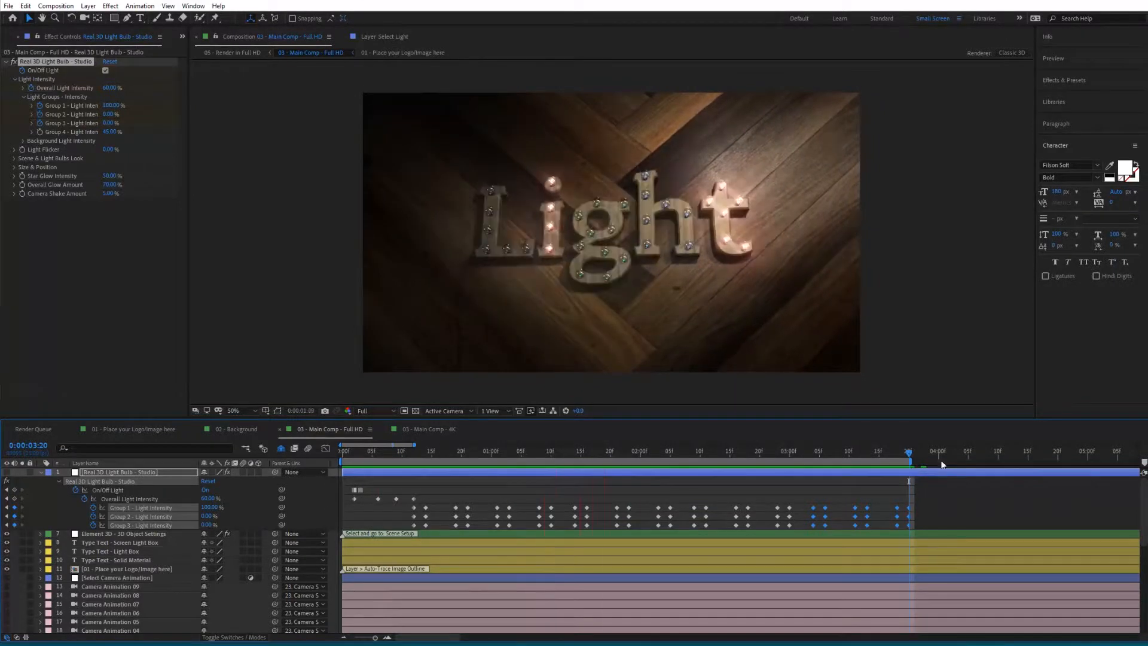
# - Switch the scene's view from Camera Animation 01 to Camera Animation 09 and scrub through the shot
pyautogui.click(532, 452)
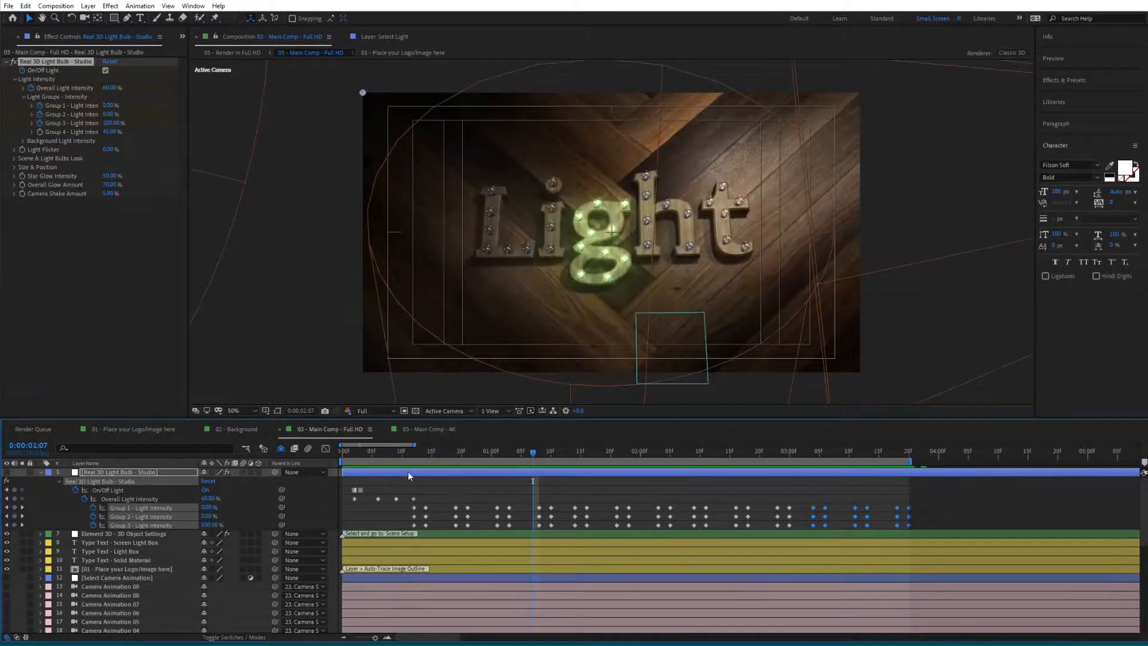
pyautogui.click(442, 506)
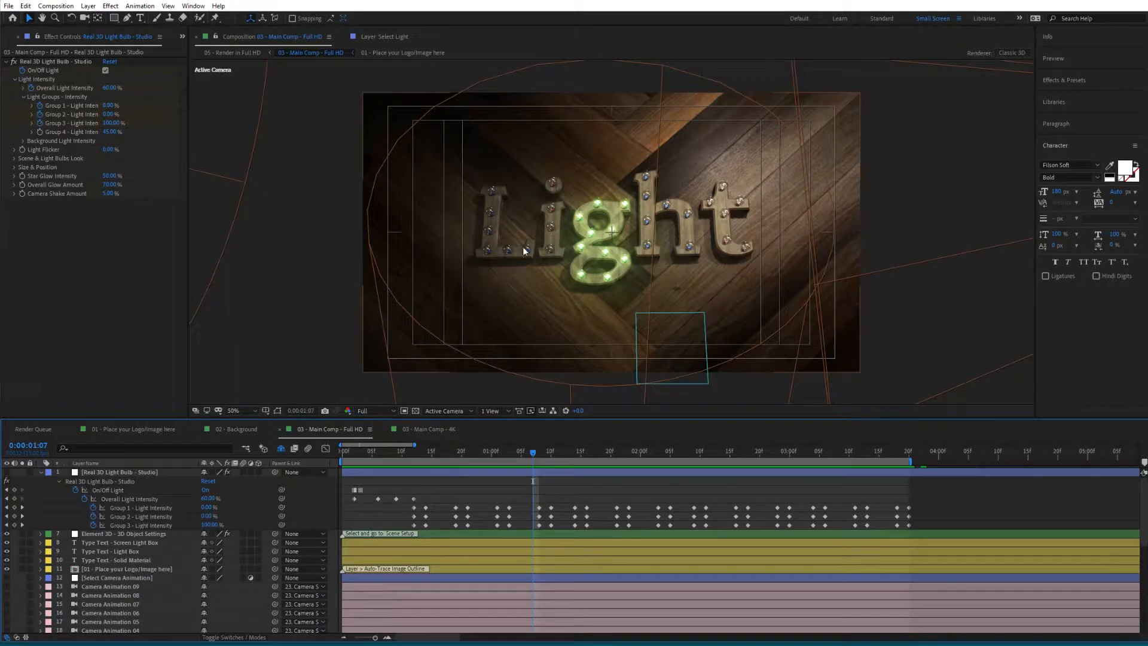
pyautogui.click(41, 472)
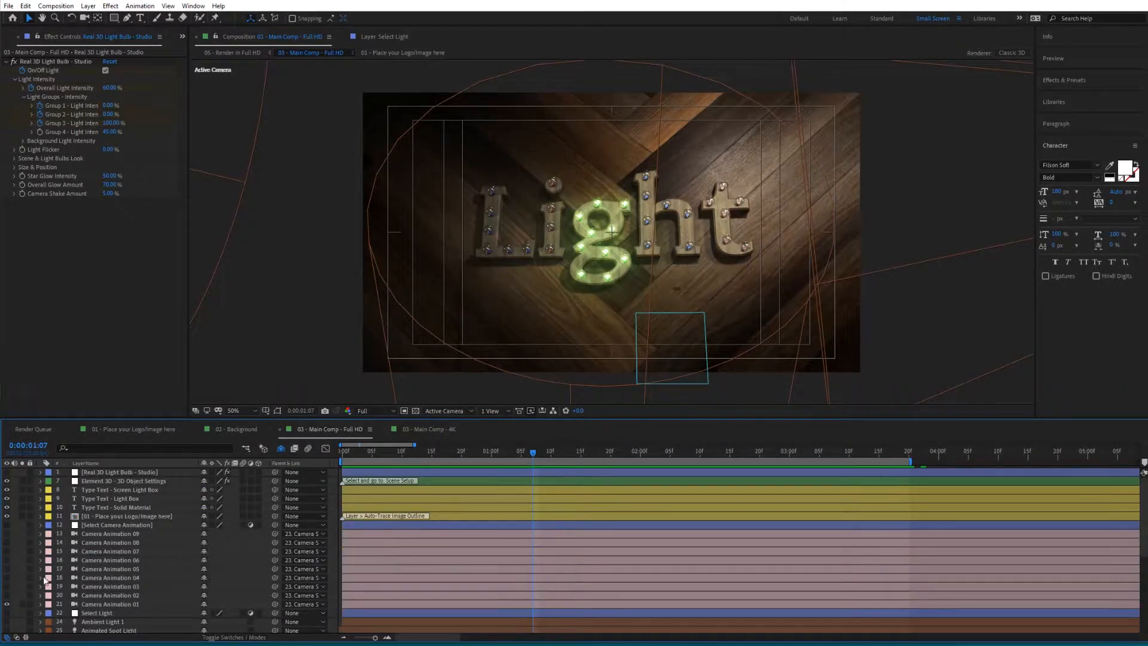
pyautogui.click(8, 605)
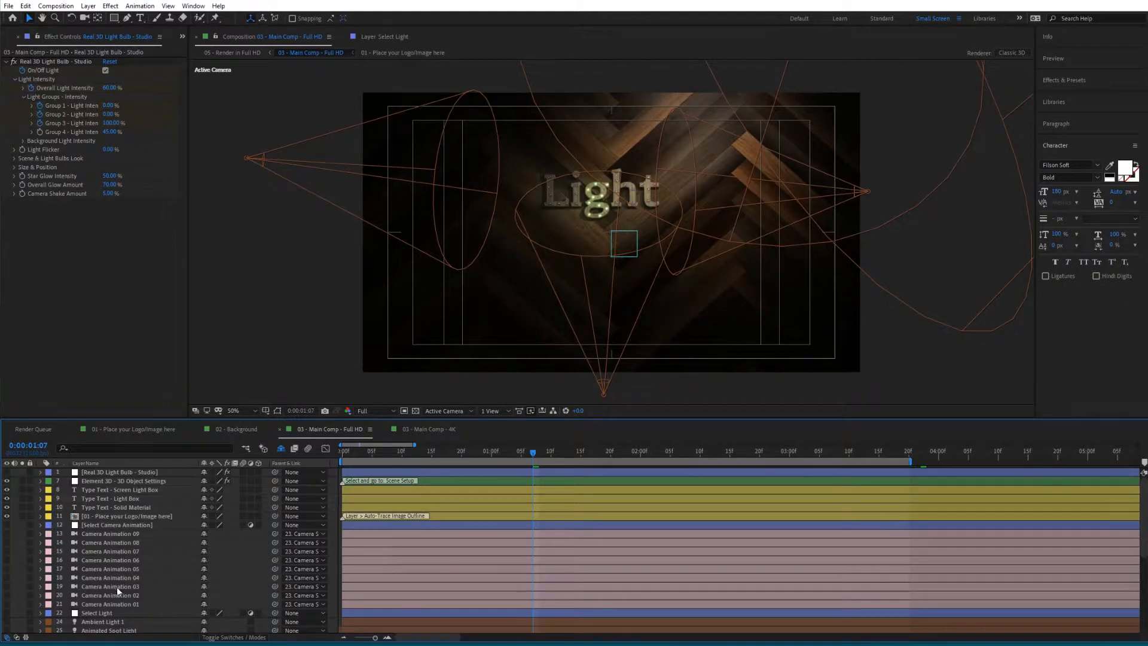
pyautogui.click(122, 544)
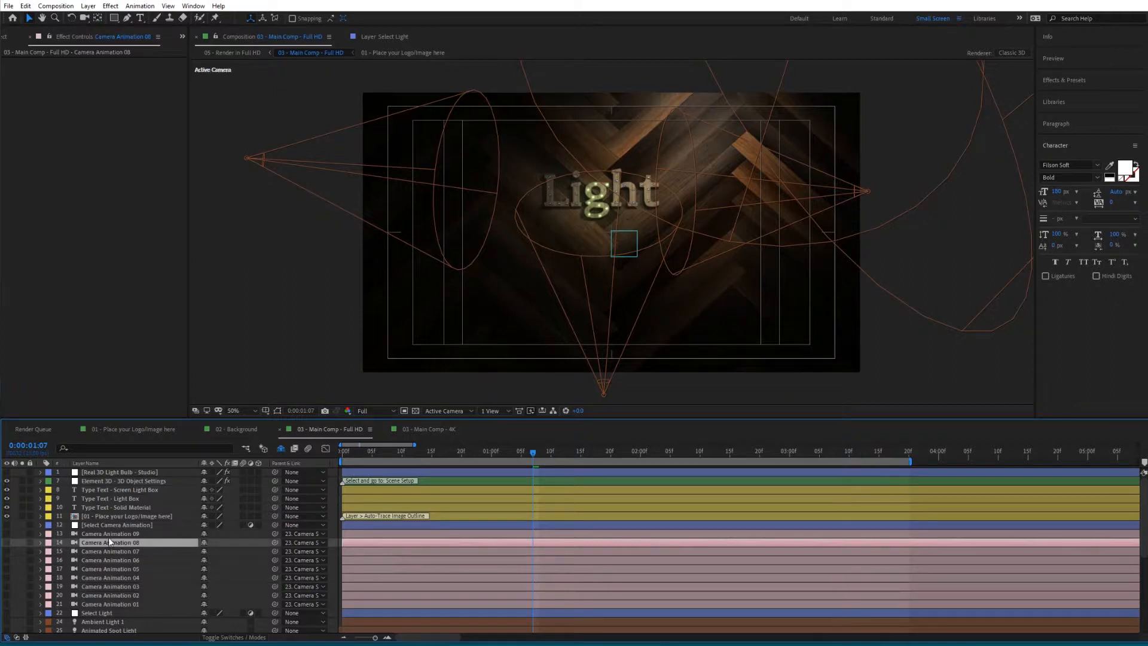
pyautogui.click(109, 536)
pyautogui.click(7, 534)
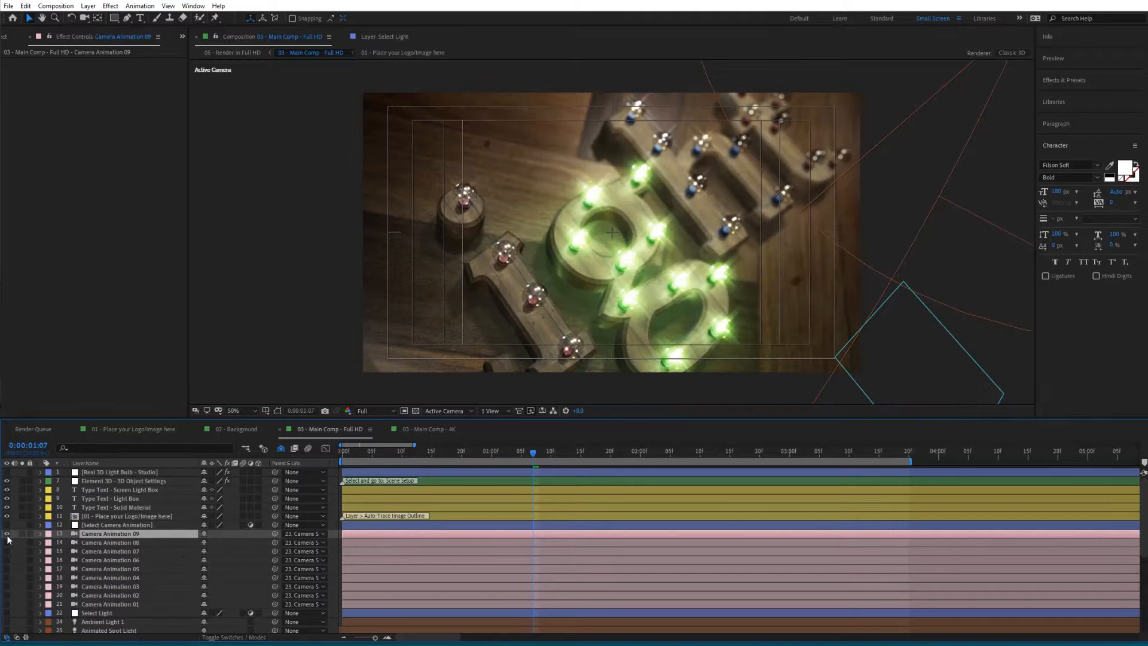
pyautogui.click(362, 455)
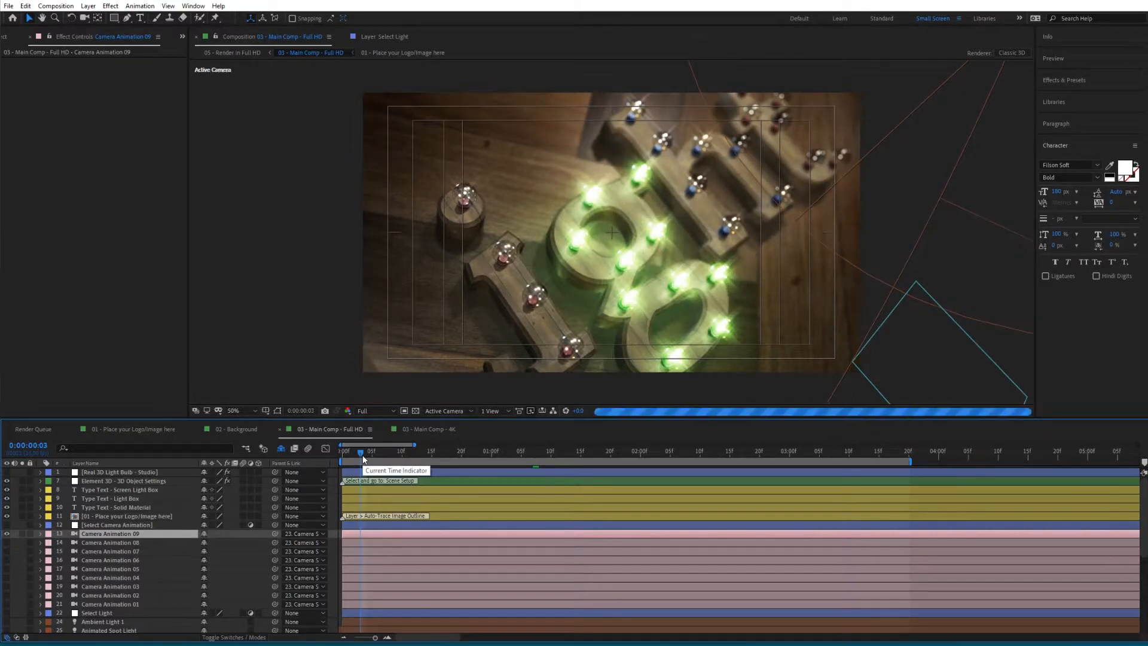
pyautogui.click(629, 453)
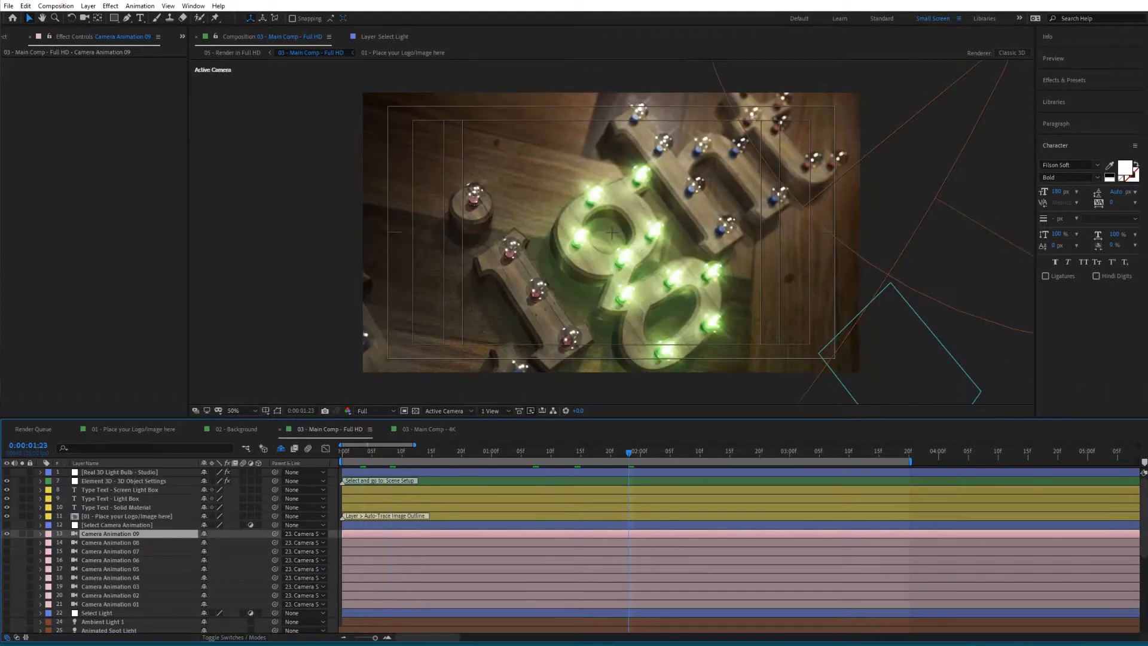
# - Switch the active camera to Camera Animation 07 and preview the shot
pyautogui.click(6, 535)
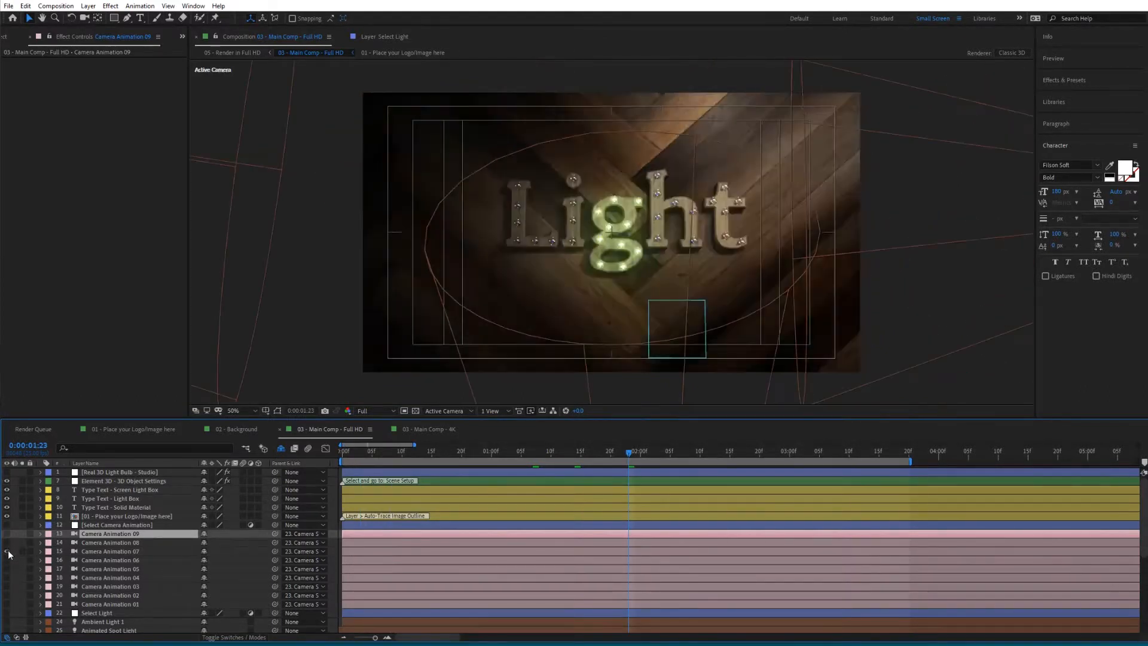
pyautogui.click(351, 451)
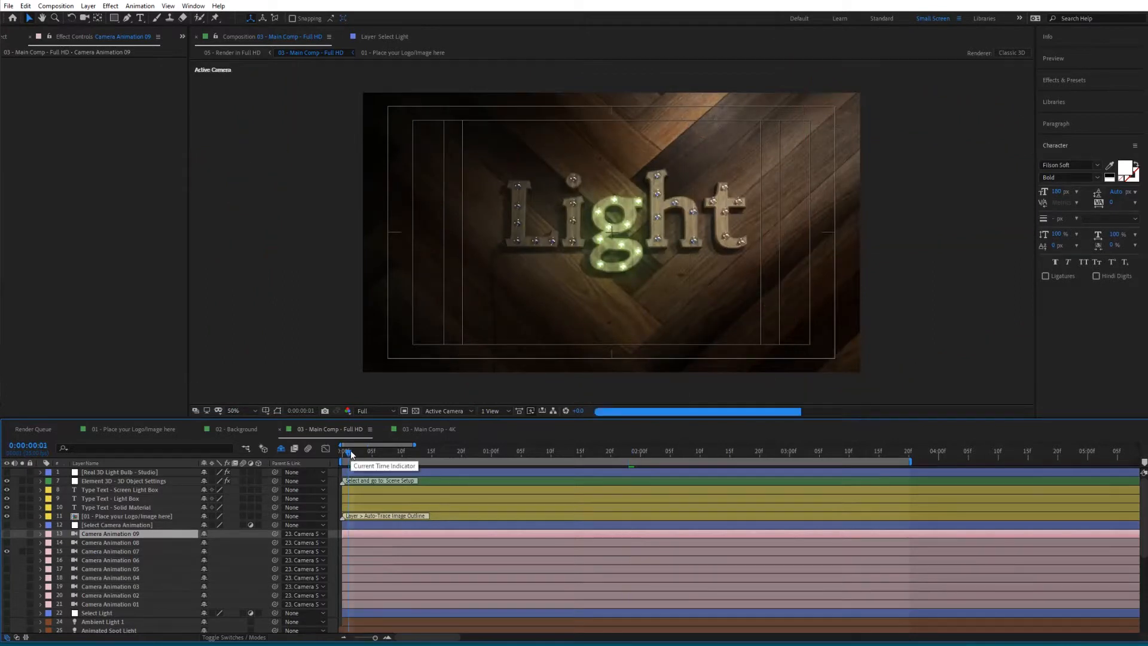
pyautogui.click(367, 454)
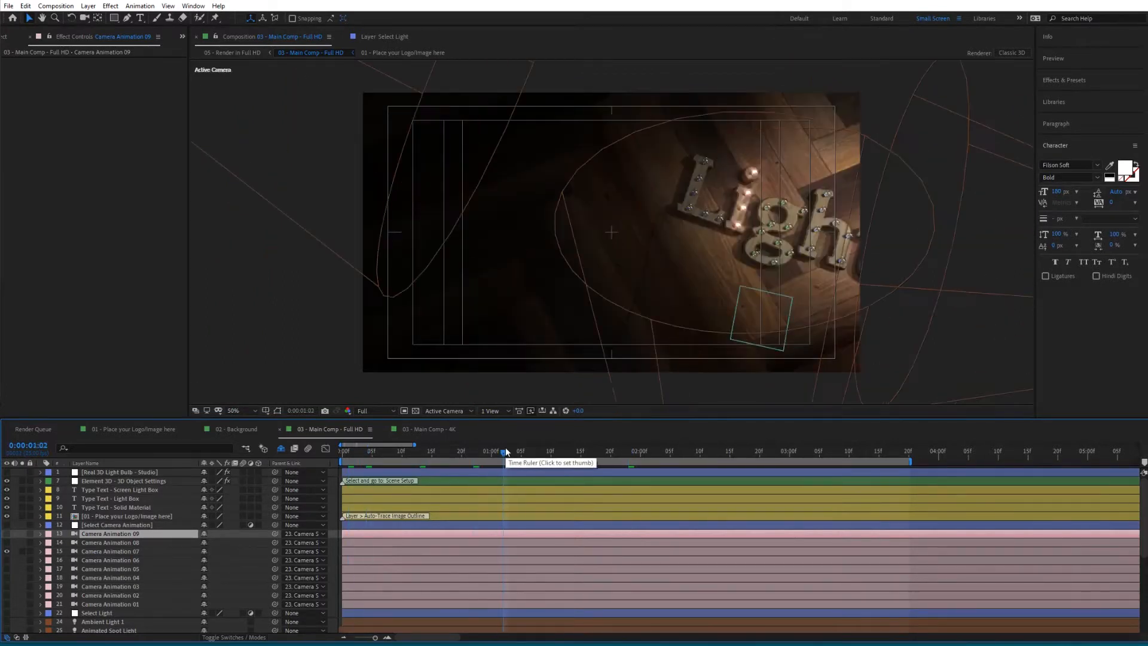
pyautogui.click(564, 452)
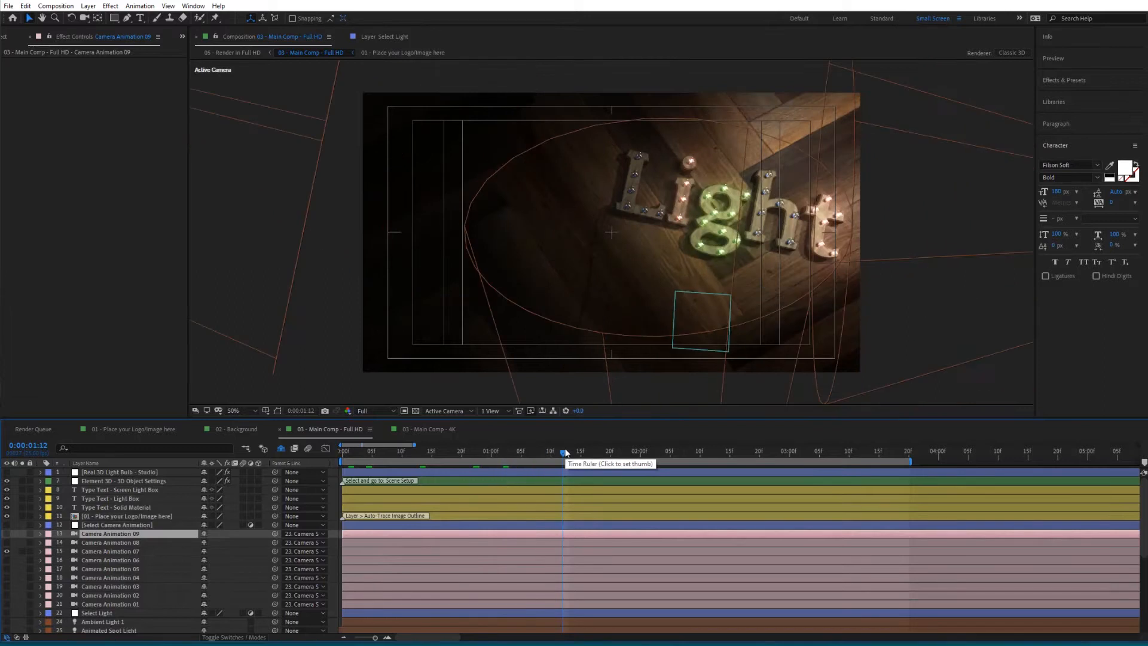
pyautogui.click(602, 453)
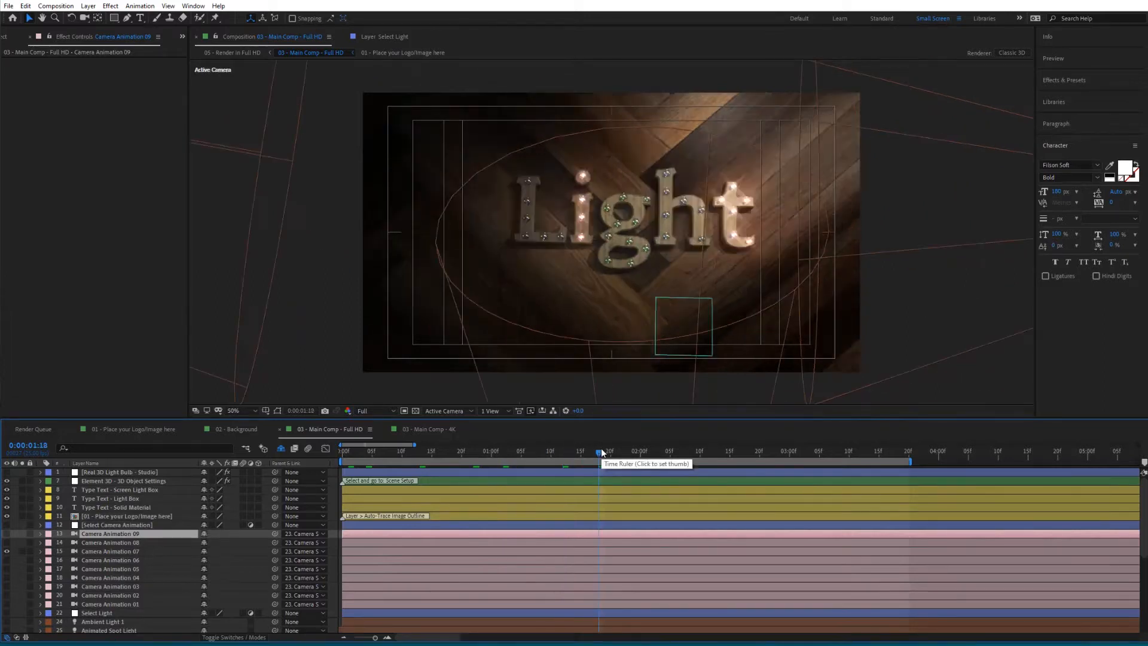
pyautogui.press('space')
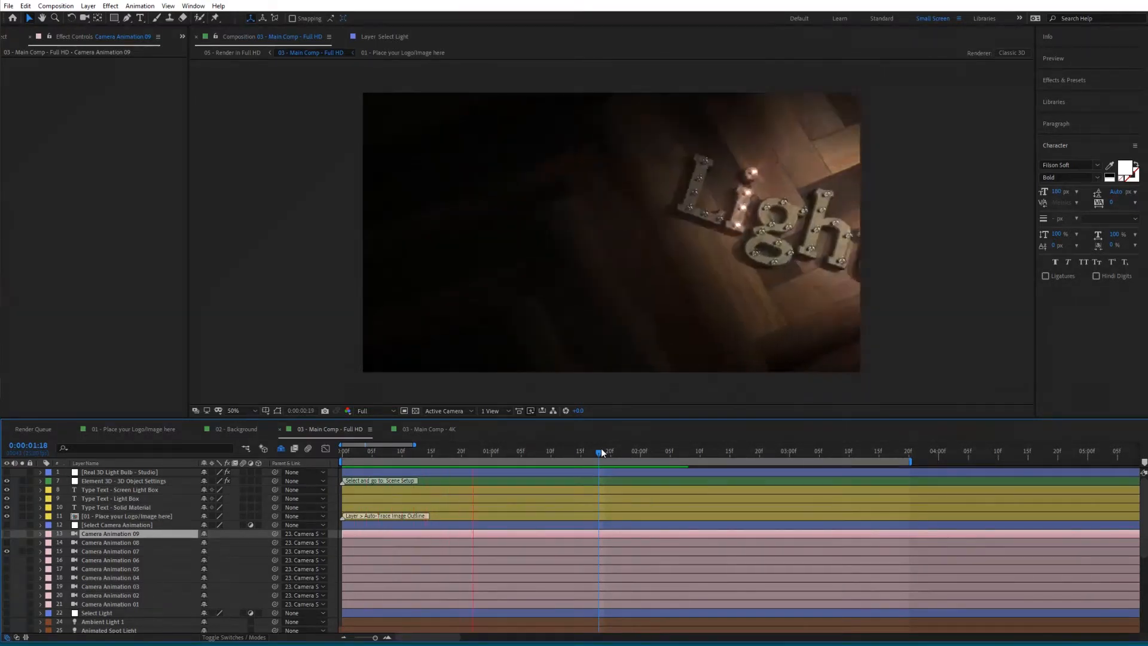
pyautogui.press('space')
pyautogui.click(641, 451)
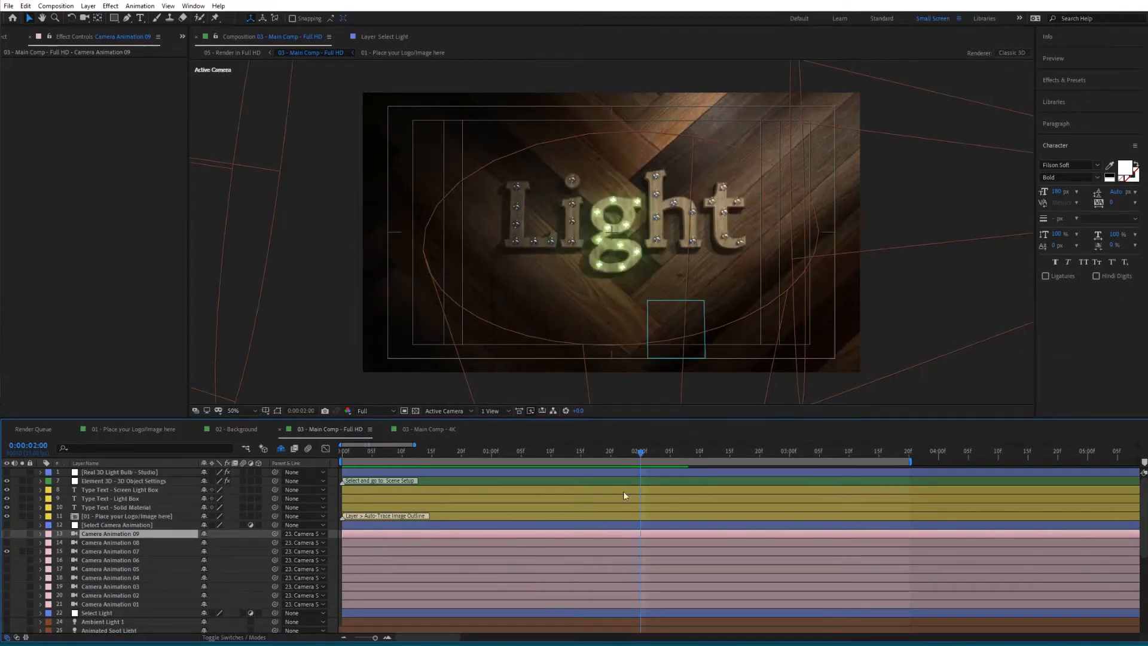